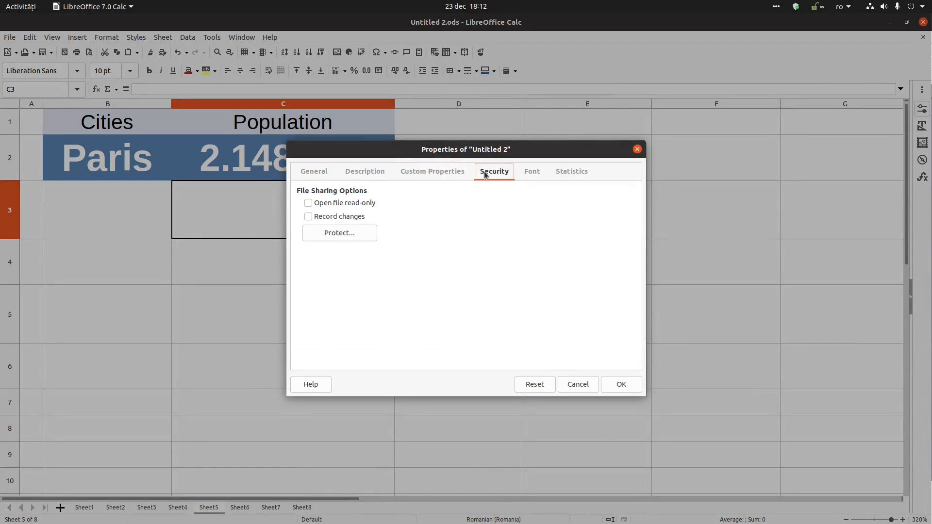
- On the Custom Properties tab, add a Text property named Company with value My Company Name
click(465, 175)
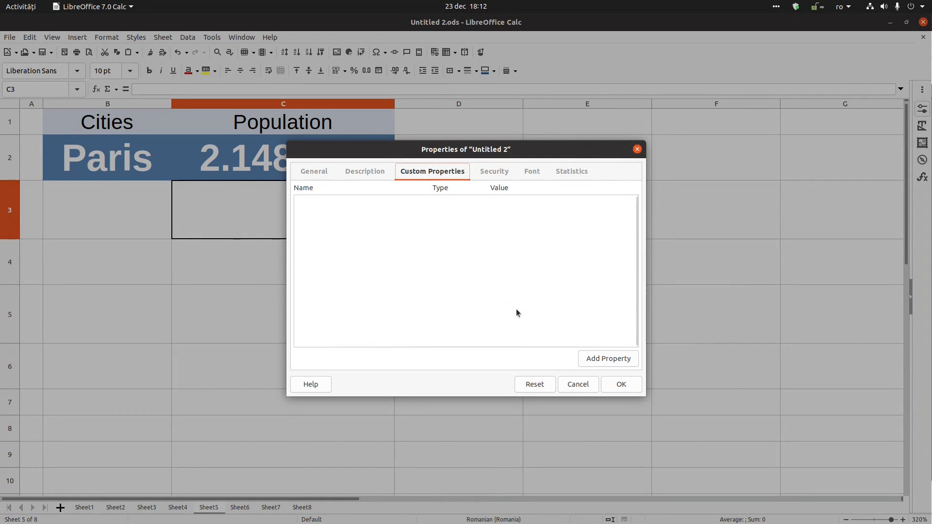
click(589, 361)
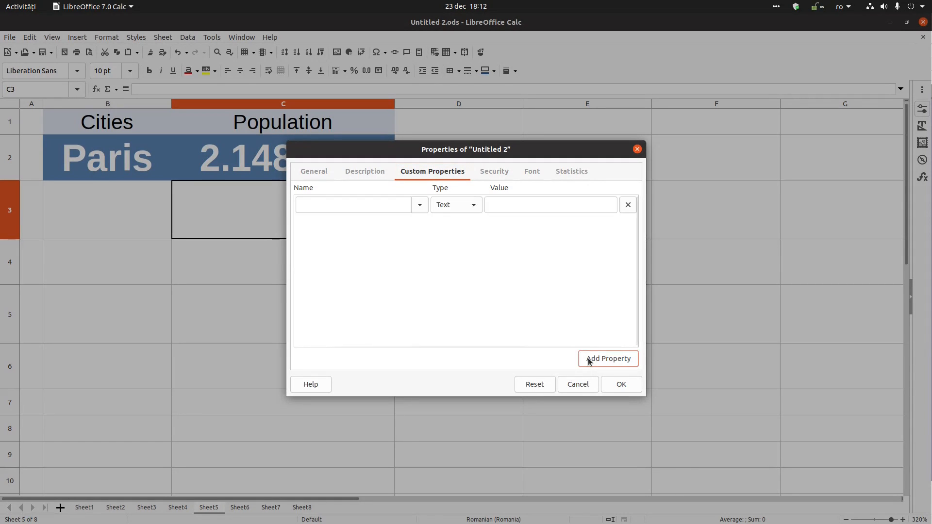
click(423, 208)
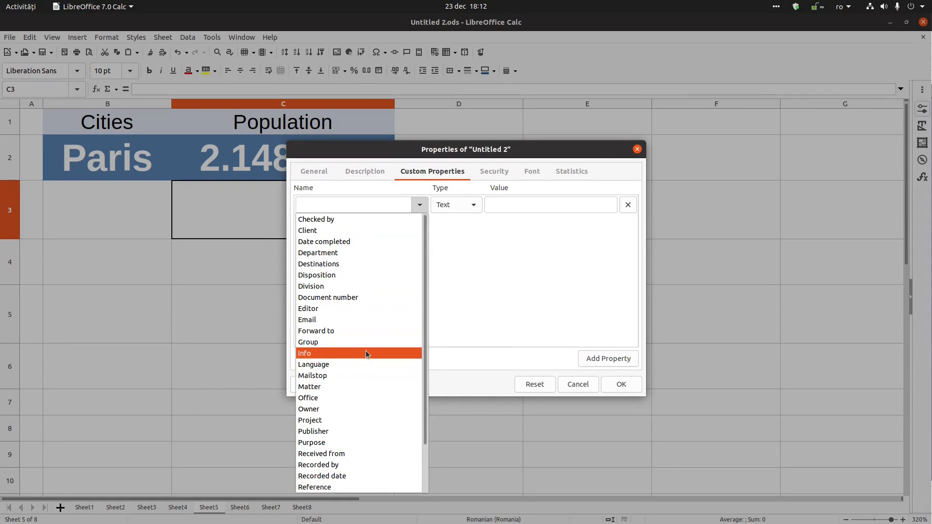
scroll(353, 413, down, 3)
scroll(357, 292, up, 3)
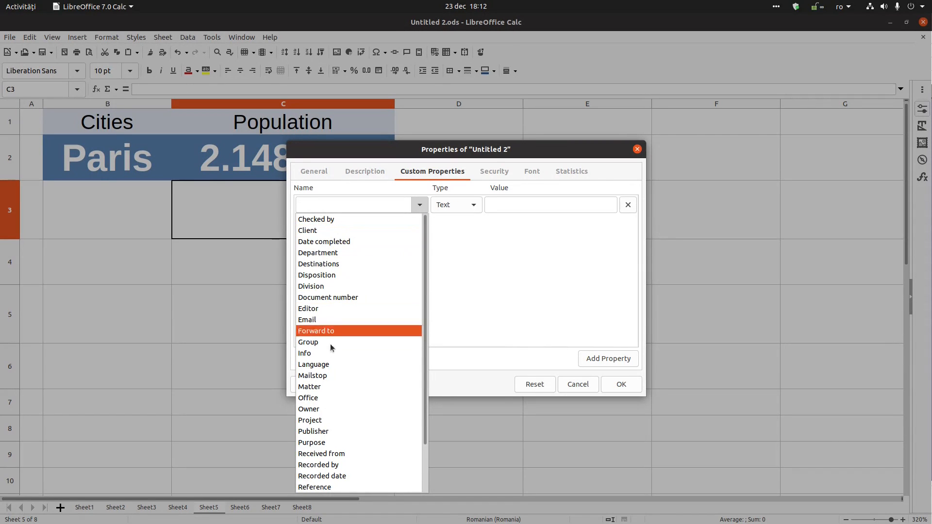
click(351, 205)
text(Company)
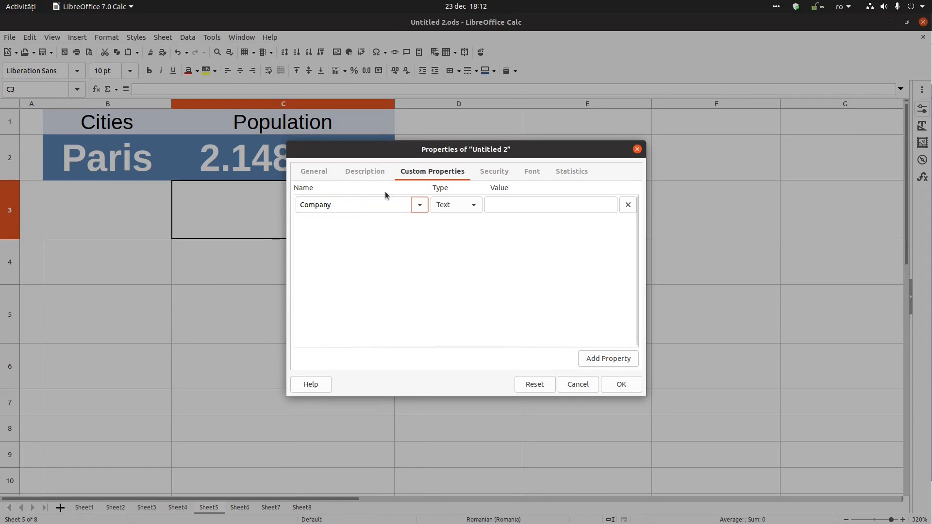
click(506, 204)
text(M)
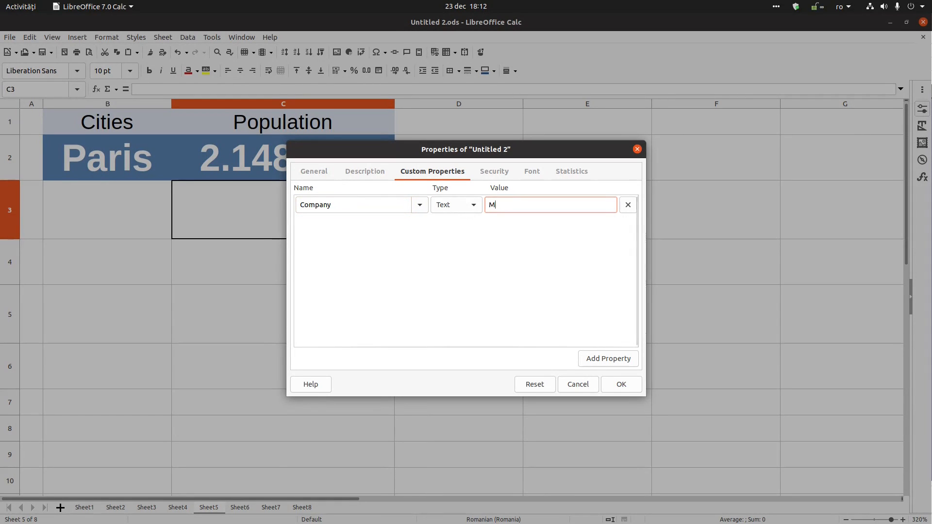
text(y Company Name)
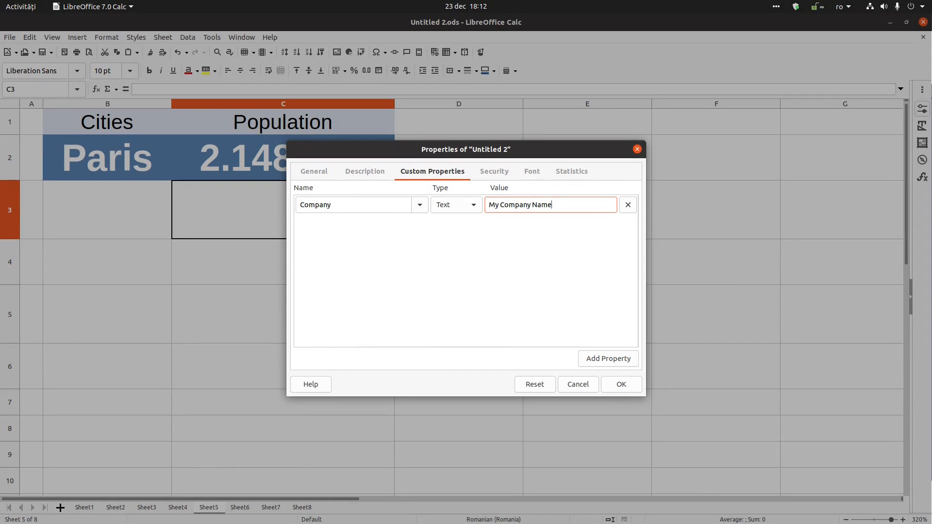
- Add a second custom property, Recorded date, of type Date with value 23.12.2020
click(636, 361)
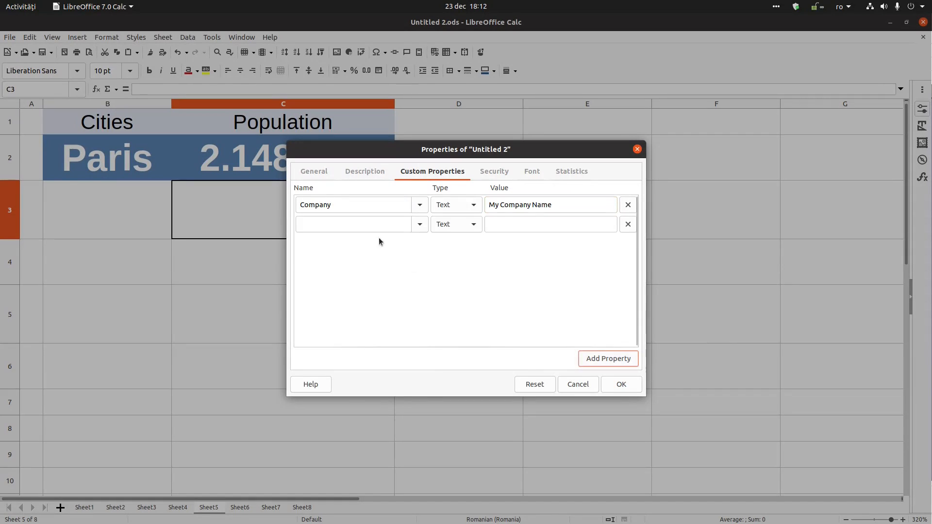
click(419, 223)
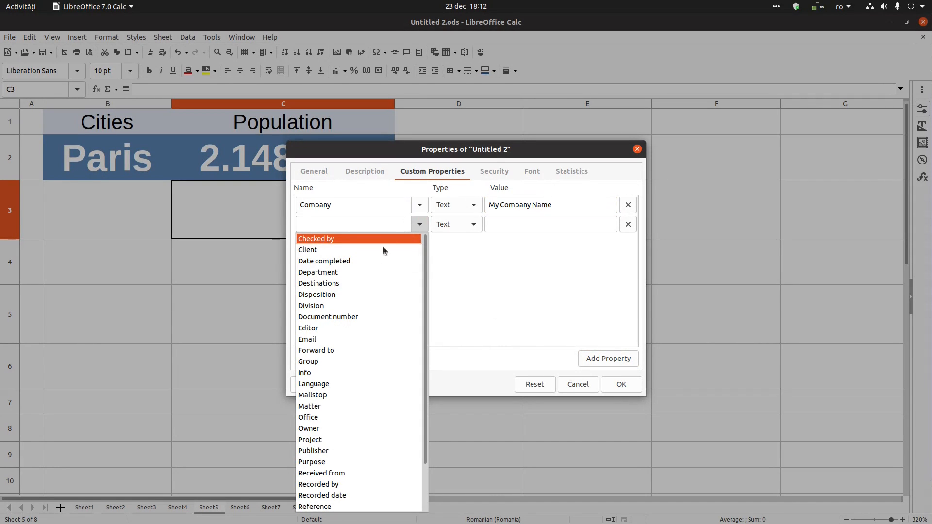
scroll(345, 332, down, 3)
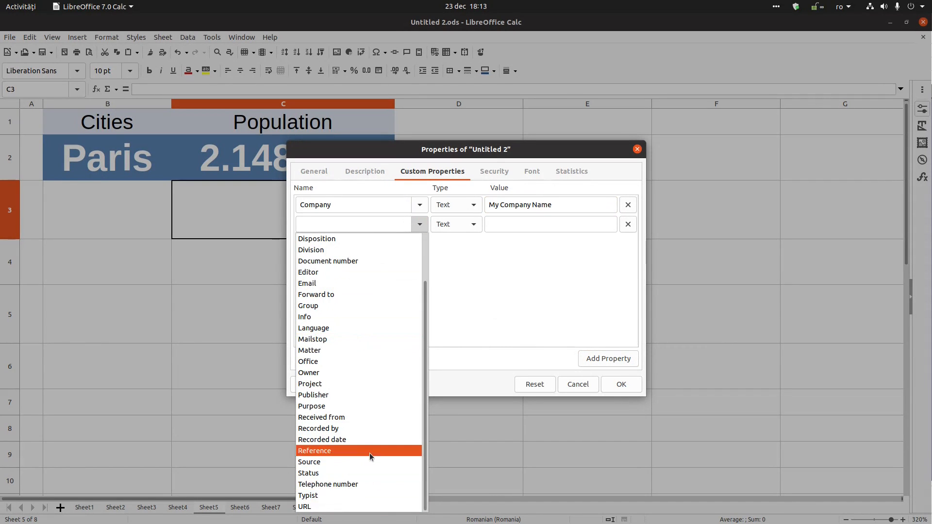
click(353, 395)
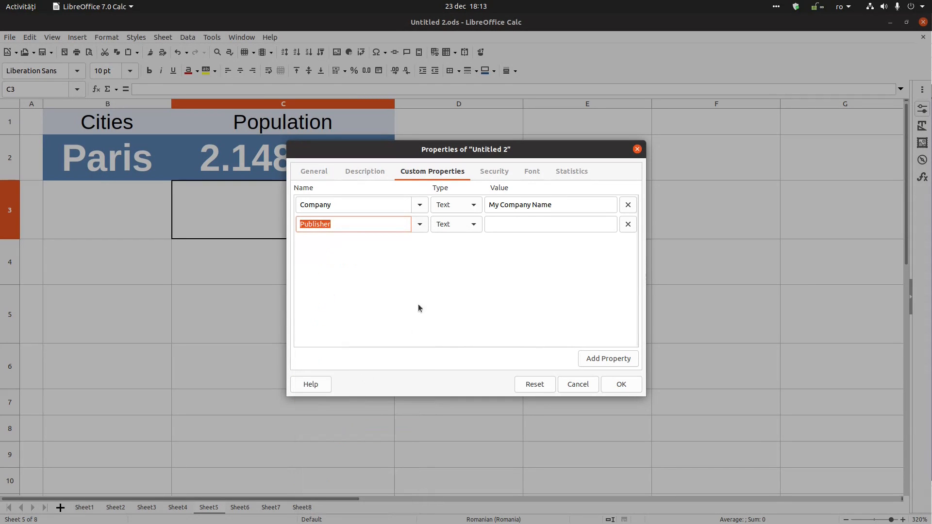
click(416, 227)
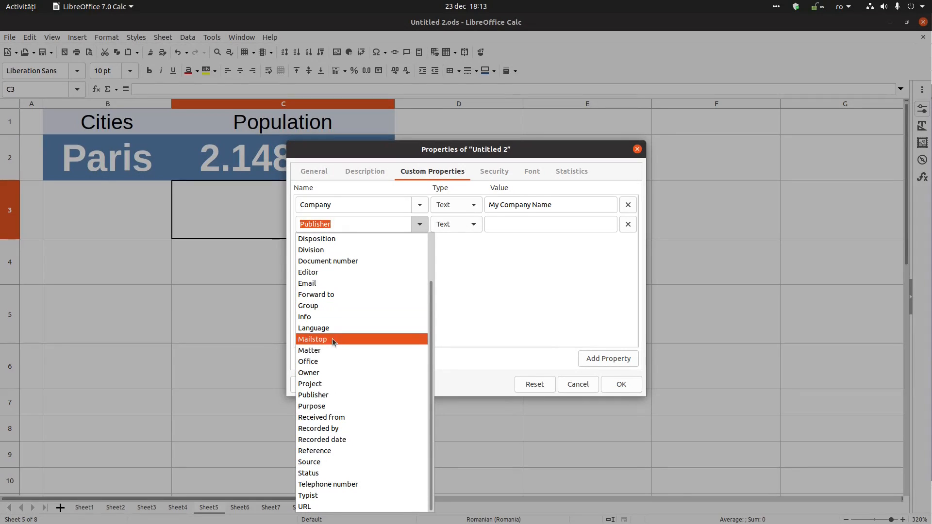
click(339, 439)
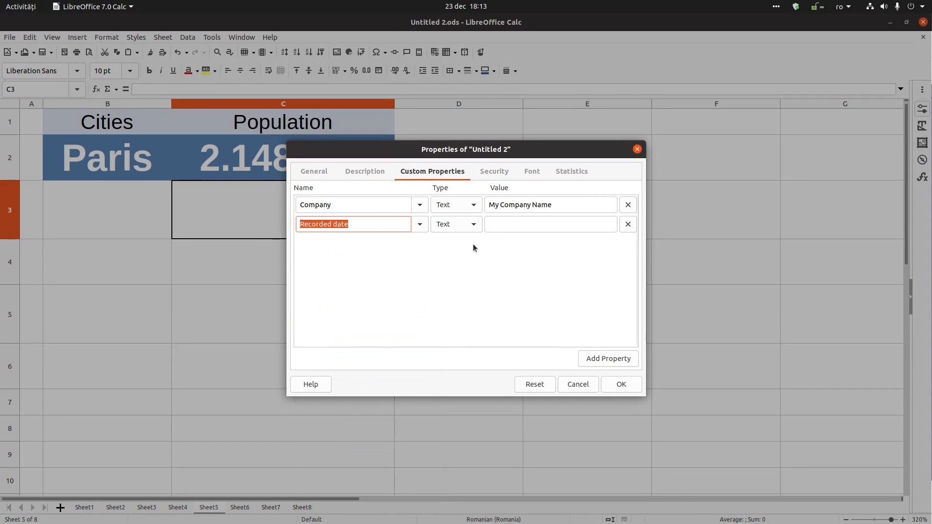
click(472, 225)
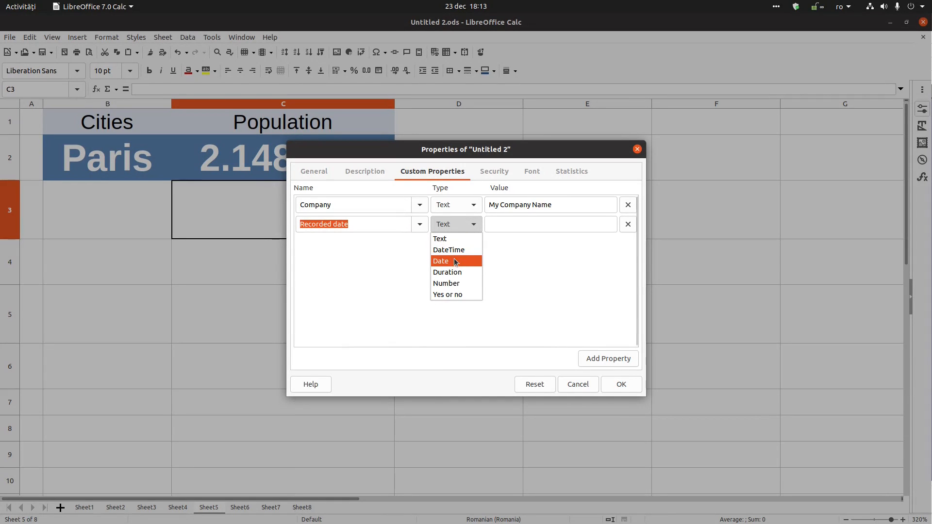
click(457, 262)
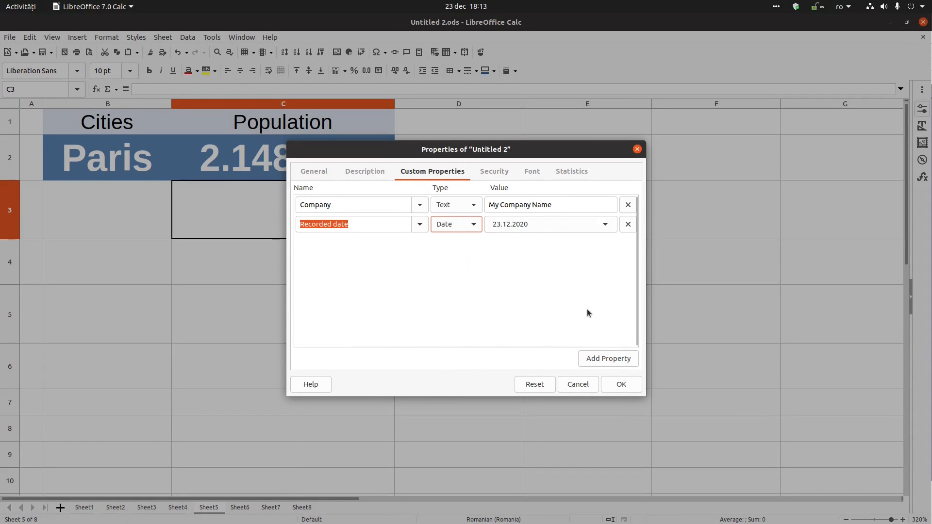
click(609, 359)
click(627, 243)
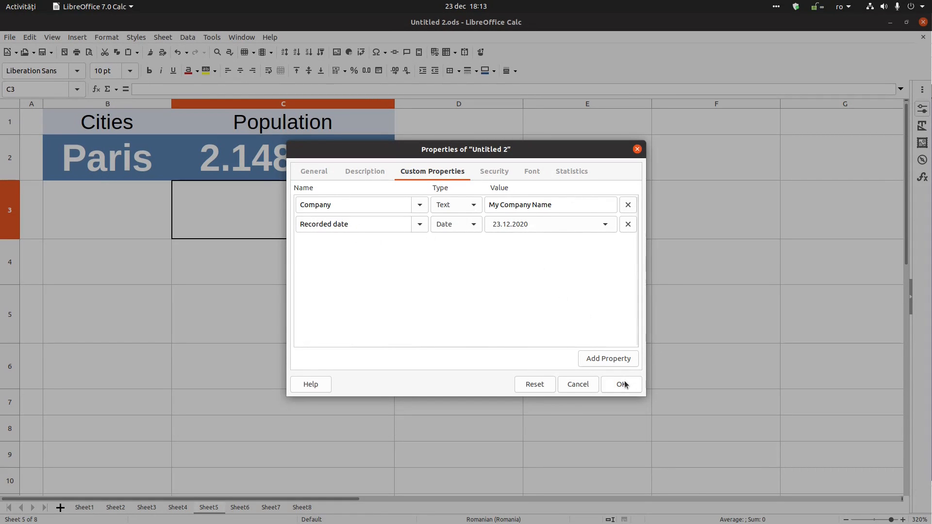
- Confirm the document properties and close the spreadsheet, saving the changes
click(495, 175)
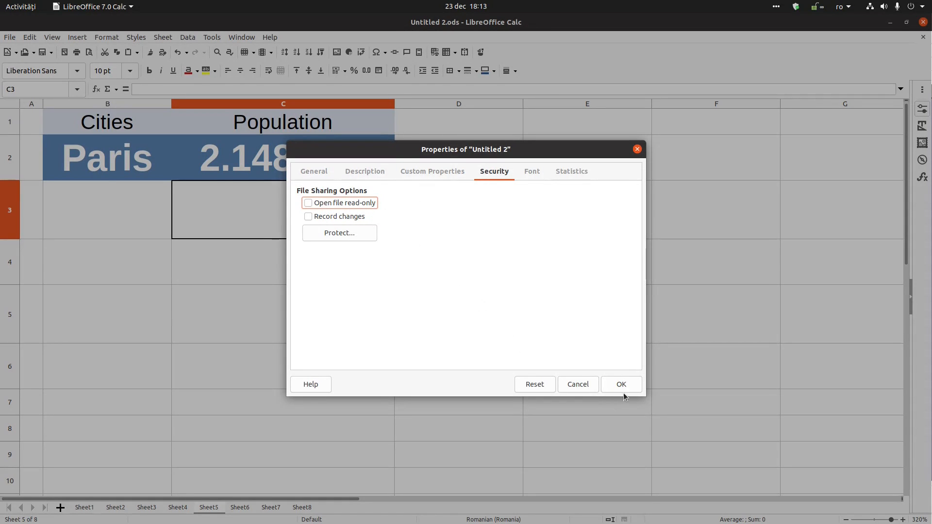
click(614, 384)
click(480, 270)
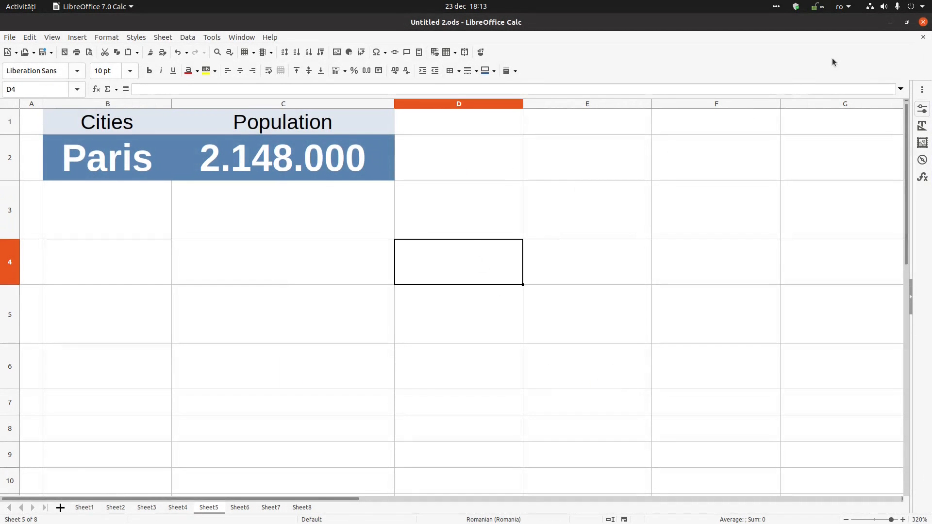
click(924, 37)
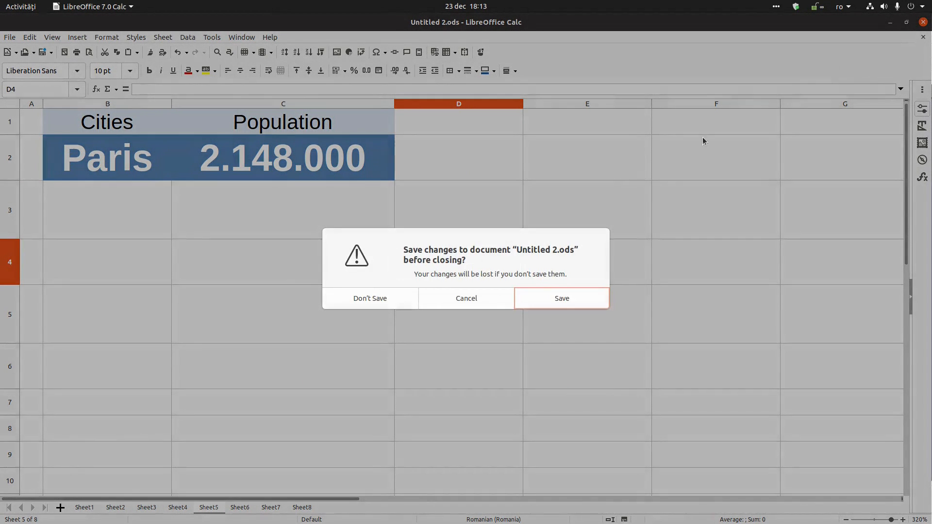
click(540, 289)
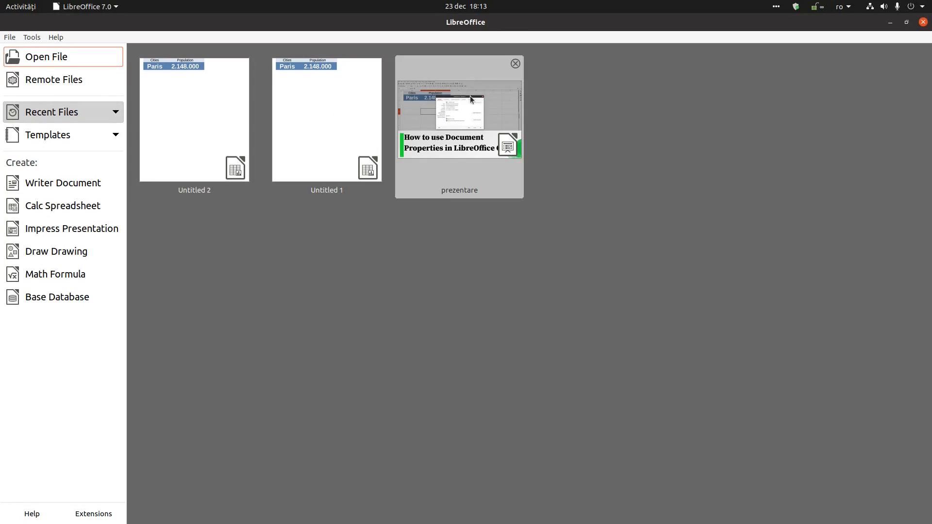
- Remove prezentare and Untitled 1 from the recent files and reopen Untitled 2
click(515, 64)
click(382, 64)
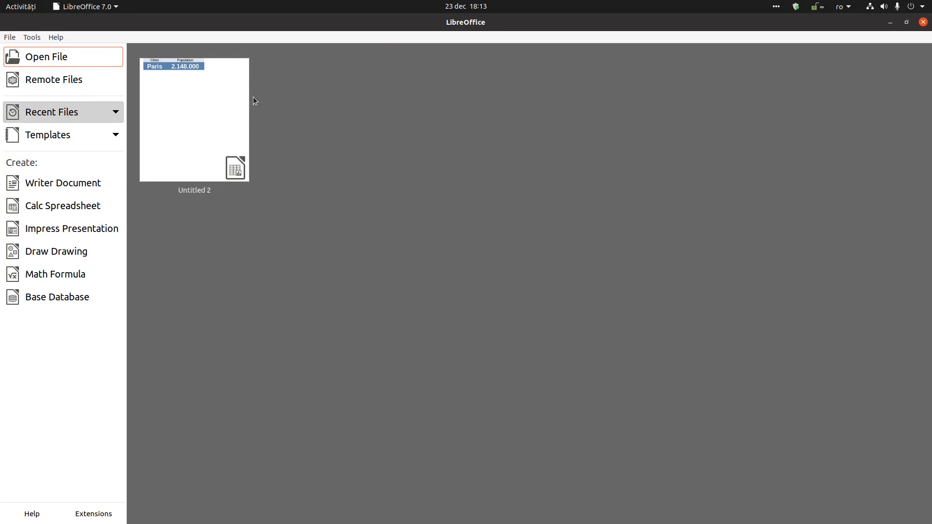
click(213, 119)
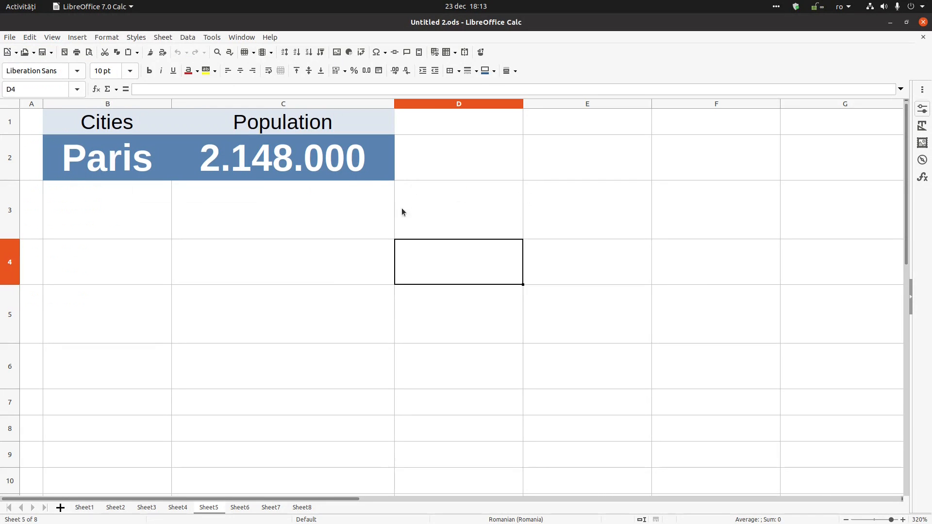
key(Left)
- Enable Open file read-only in the Security properties, then close the document
click(12, 38)
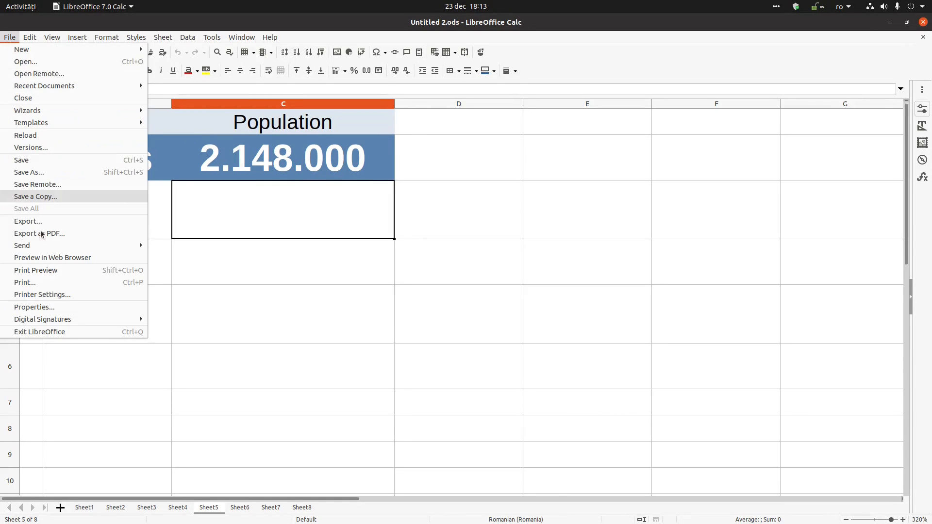
click(53, 307)
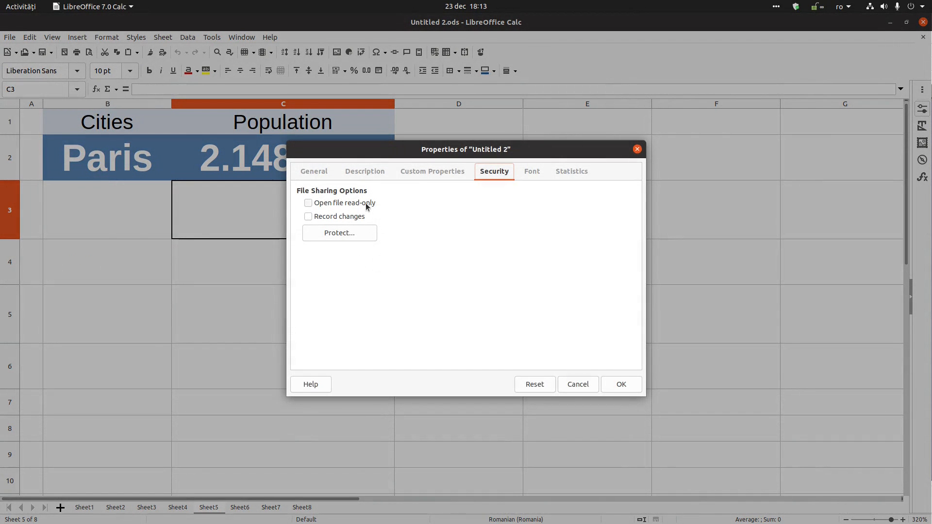
click(365, 203)
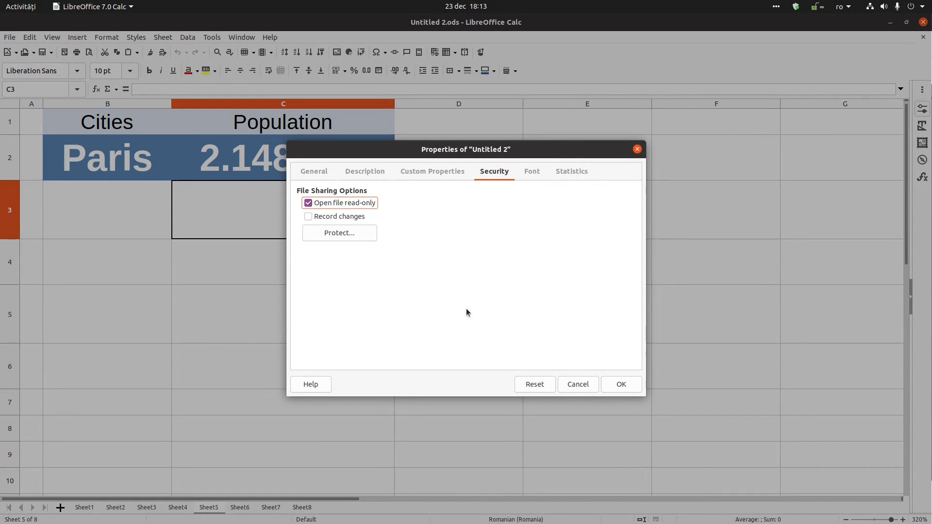
click(619, 385)
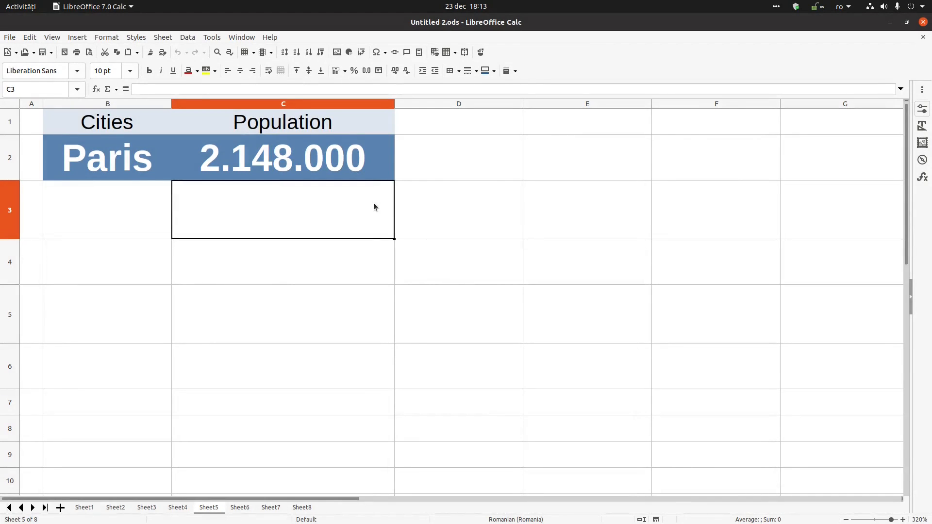
click(924, 37)
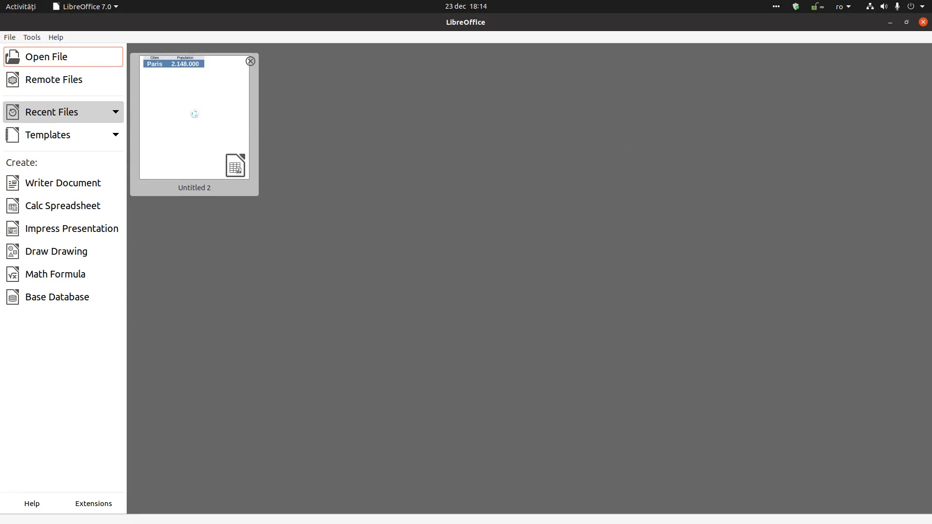
- Reopen Untitled 2 read-only and select a few cells of the Cities/Population table
click(194, 114)
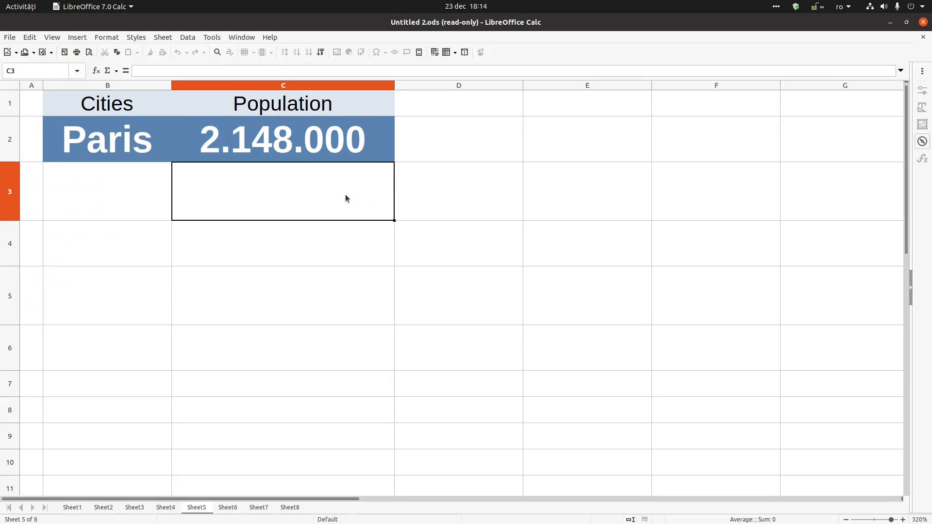
click(319, 156)
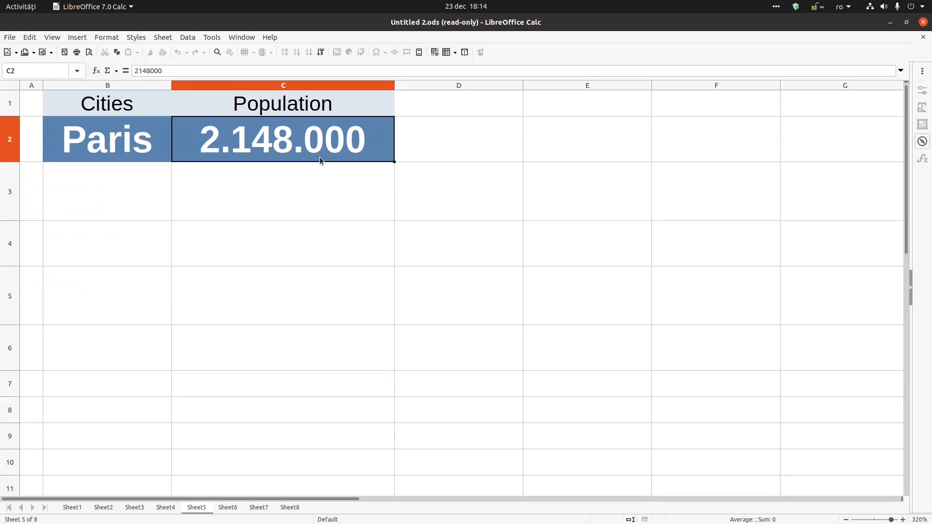
click(135, 152)
click(240, 104)
click(149, 104)
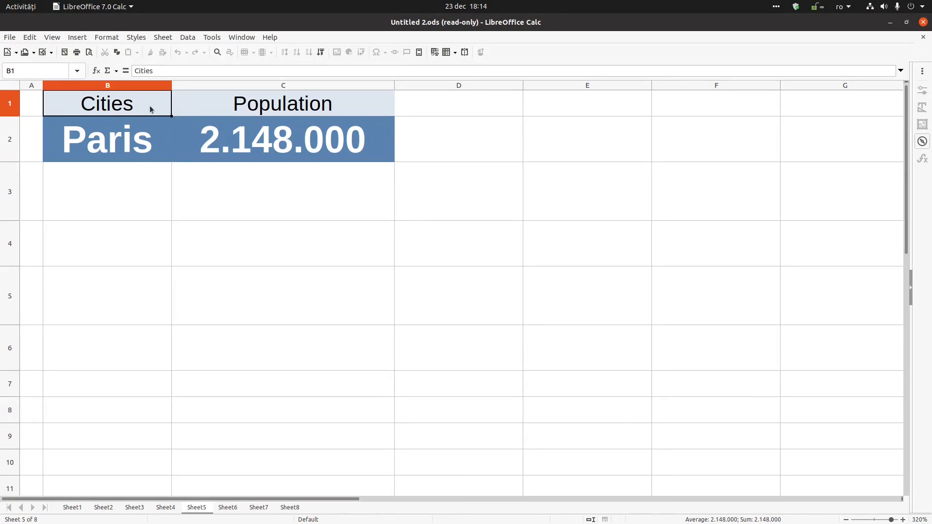
click(246, 150)
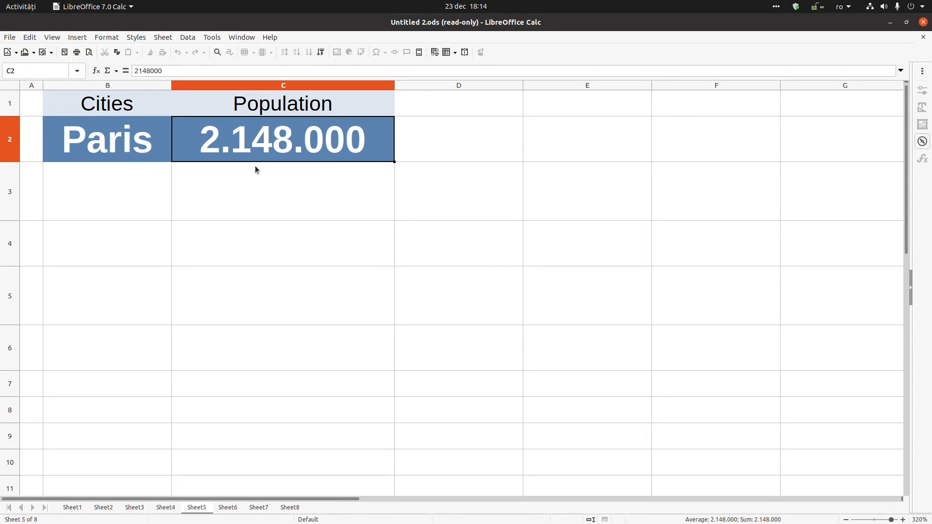
- Check the Security properties, whose sharing options are now locked, and close without changes
click(10, 37)
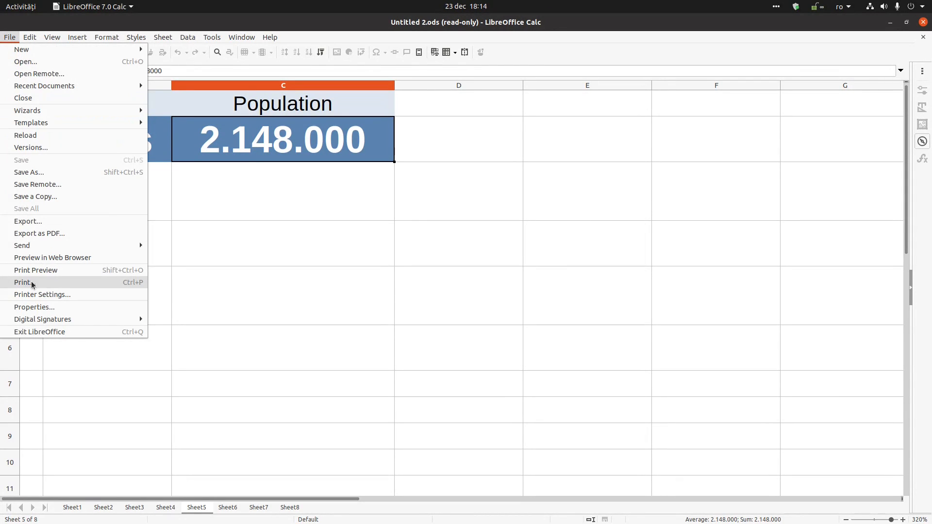
click(36, 307)
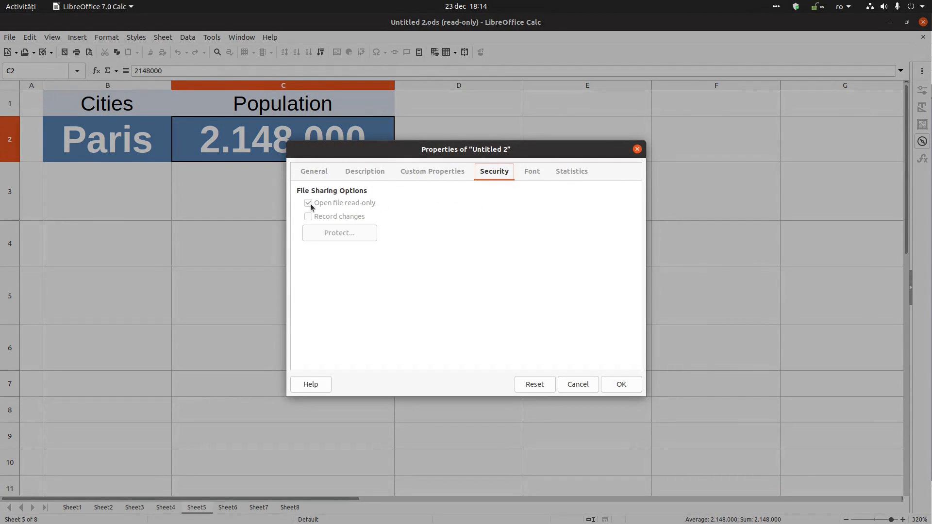
click(621, 384)
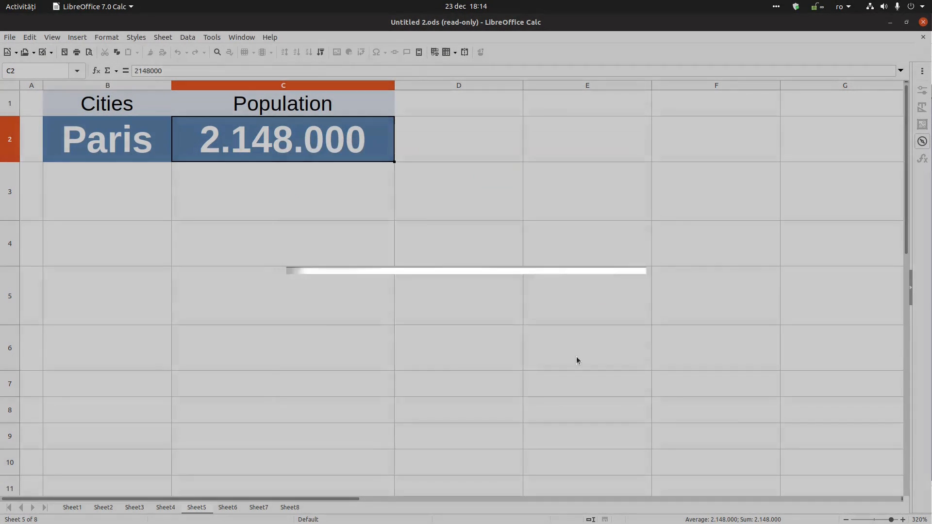
click(282, 175)
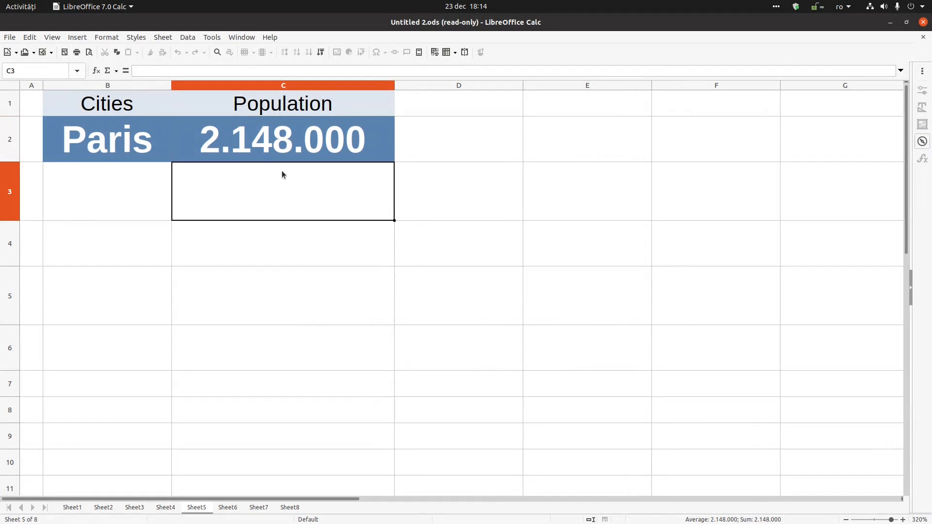
- Save a copy of the spreadsheet as Untitled 3ă.ods
click(51, 52)
click(54, 67)
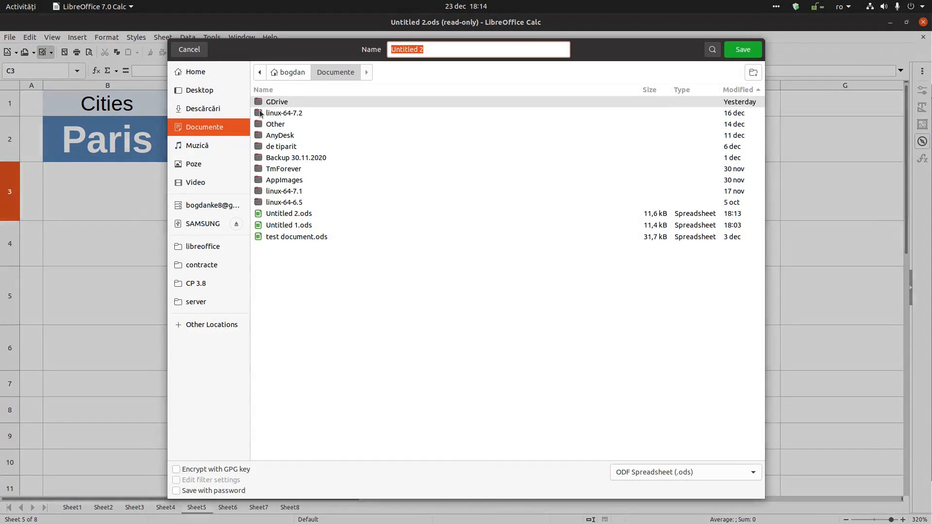
click(440, 49)
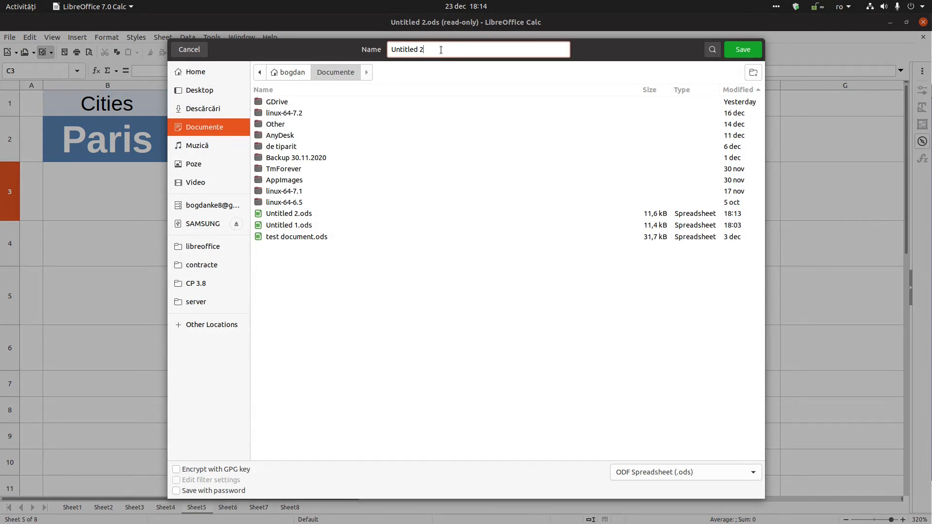
key(BackSpace)
text(3ă)
key(Return)
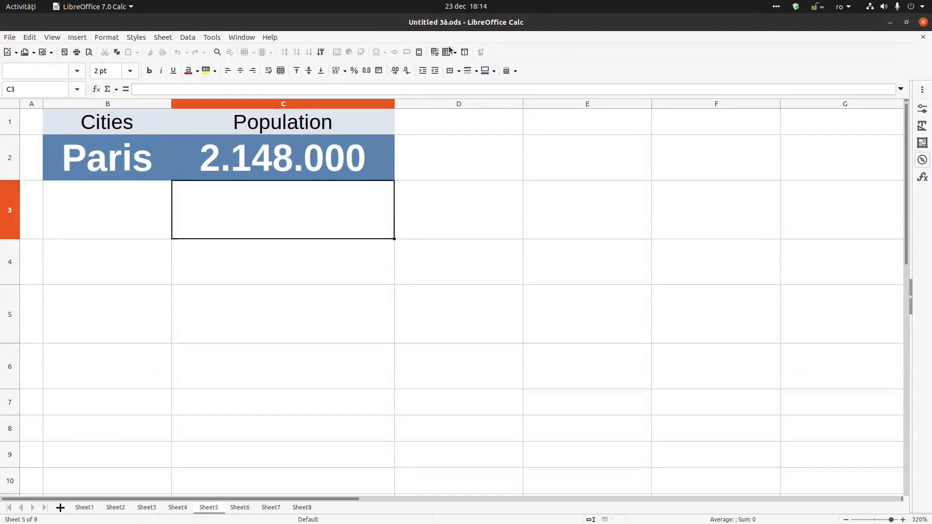
- Open the document properties of the new Untitled 3ă copy
key(Up)
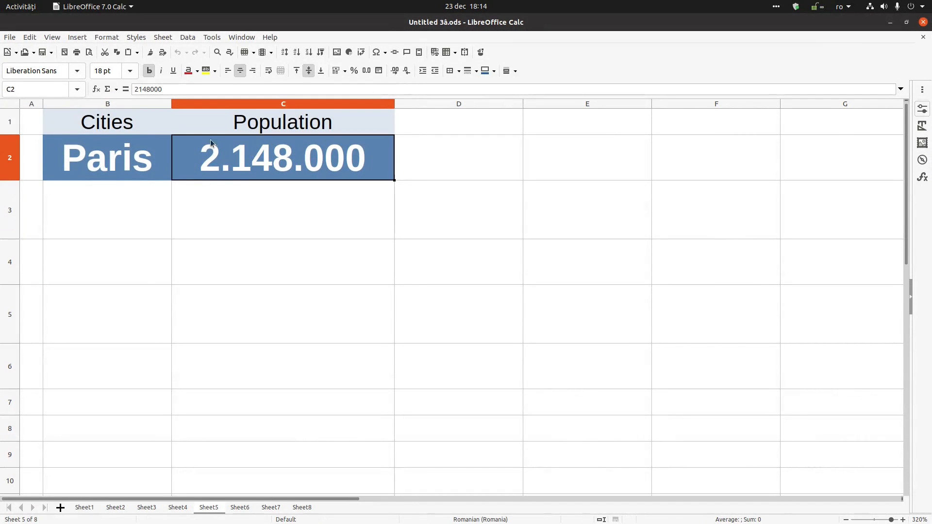
click(10, 38)
click(47, 307)
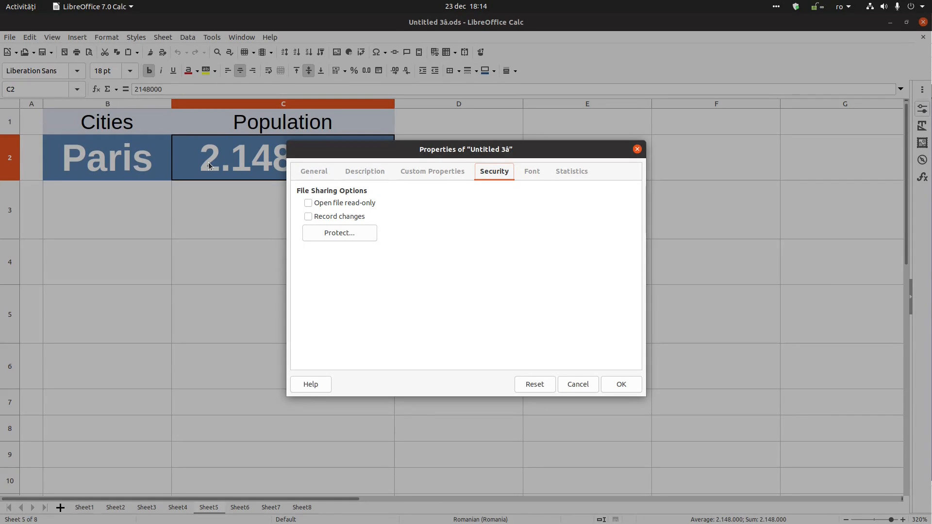
- Turn on Record changes and protect the recording with a password entered twice
click(339, 218)
click(353, 233)
text(1234)
key(Tab)
text(1234)
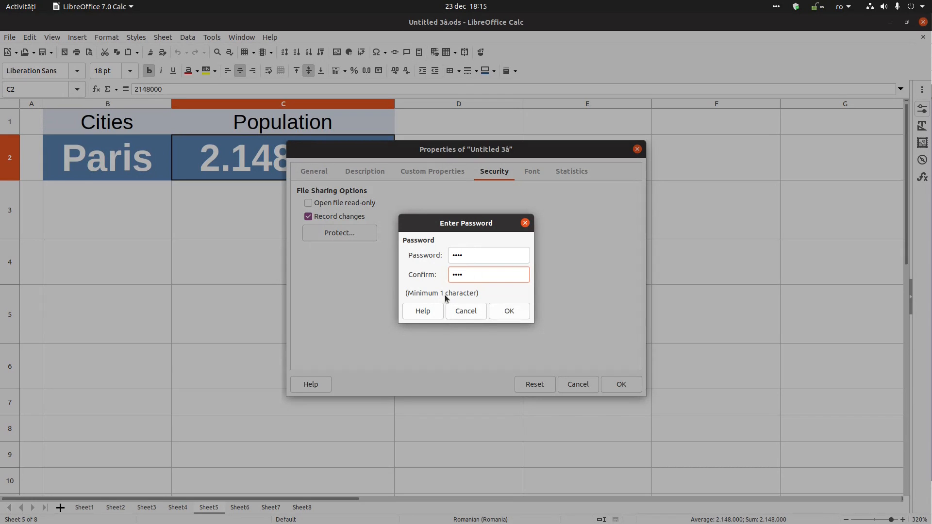
click(509, 312)
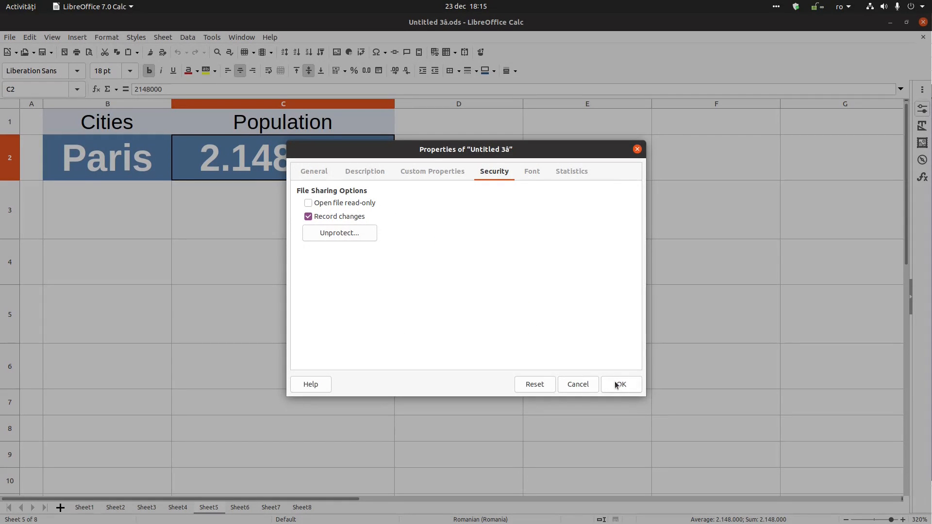
click(615, 383)
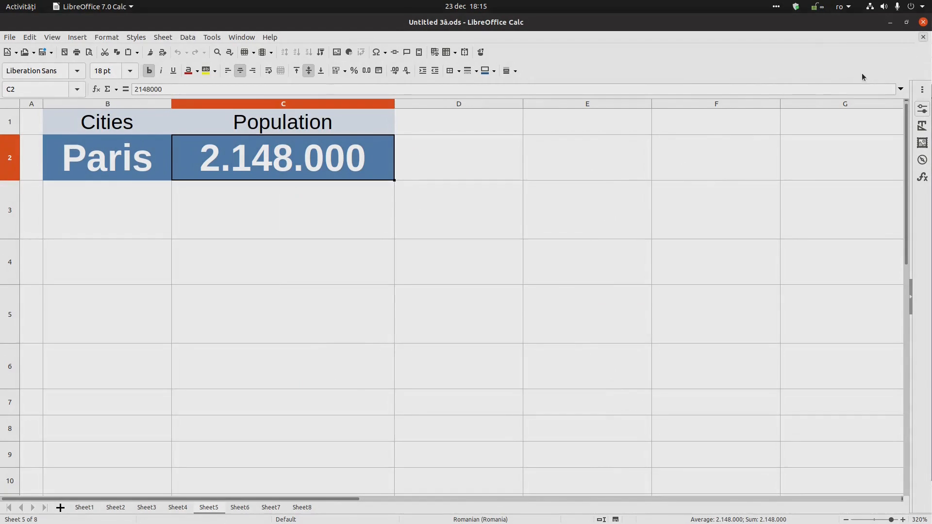
- Save and close Untitled 3ă, then reopen it from the Start Center's recent files
key(ctrl+w)
click(546, 292)
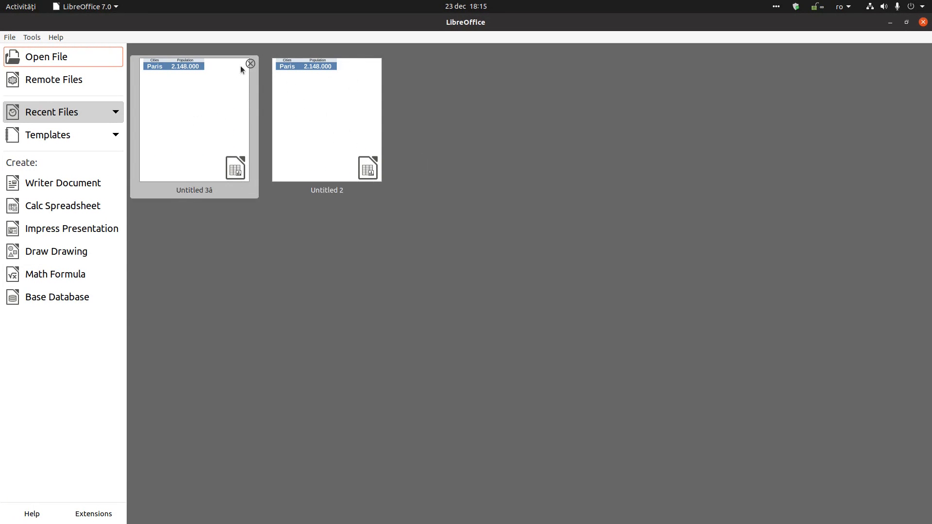
click(220, 109)
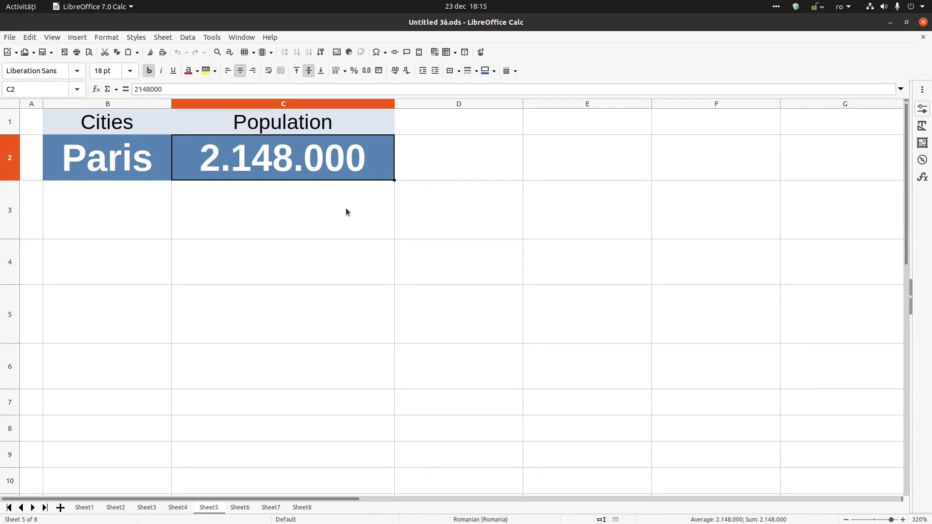
click(346, 205)
- Change the population value in C2 to 2148001
double_click(352, 165)
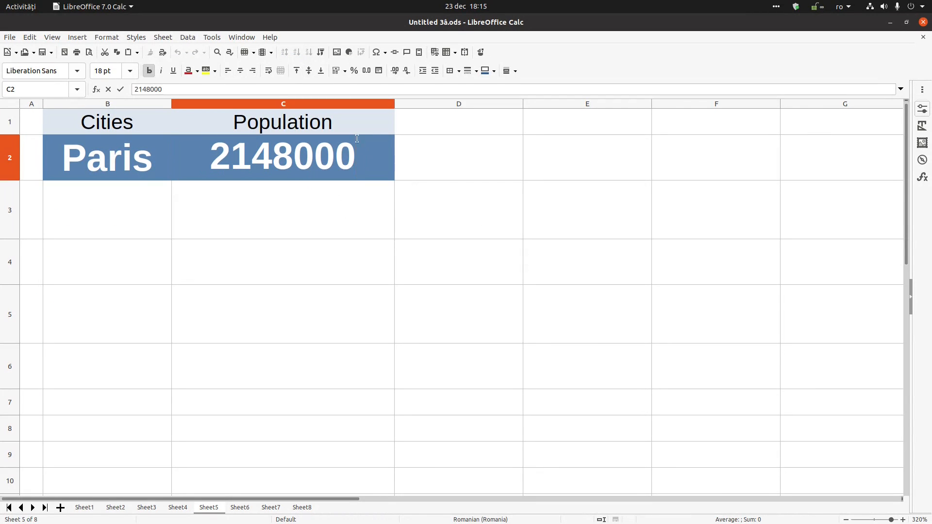
key(BackSpace)
text(1)
key(Return)
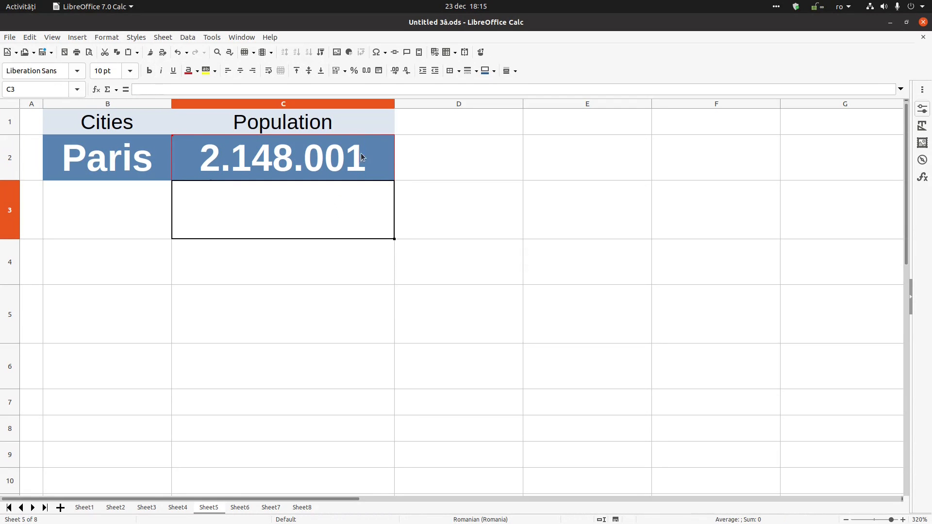
- Enter test3 into cell C3 and view its change-tracking note
mouse_move(379, 162)
text(test3)
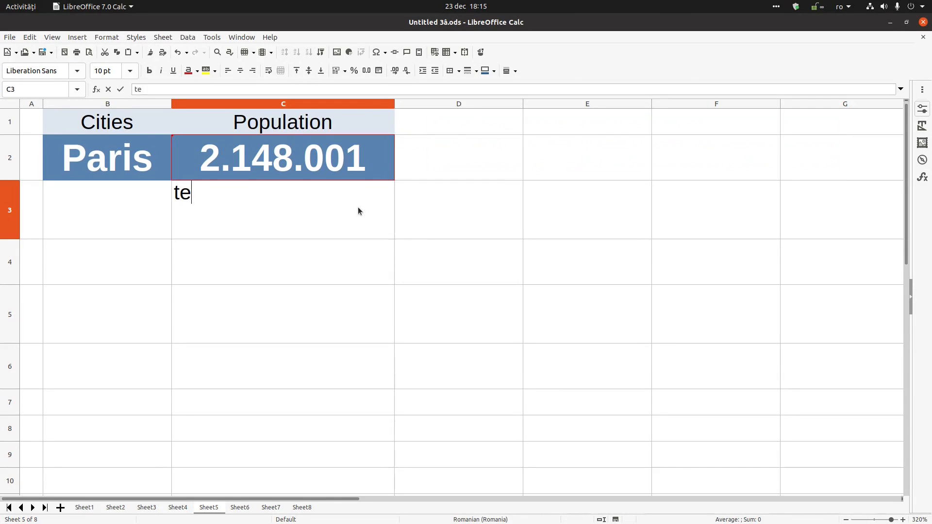
key(Return)
key(Up)
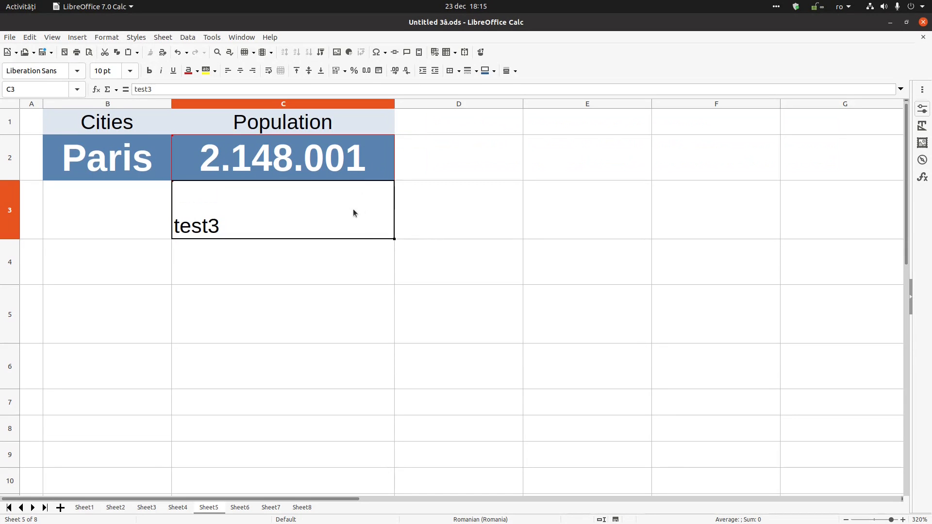
click(430, 225)
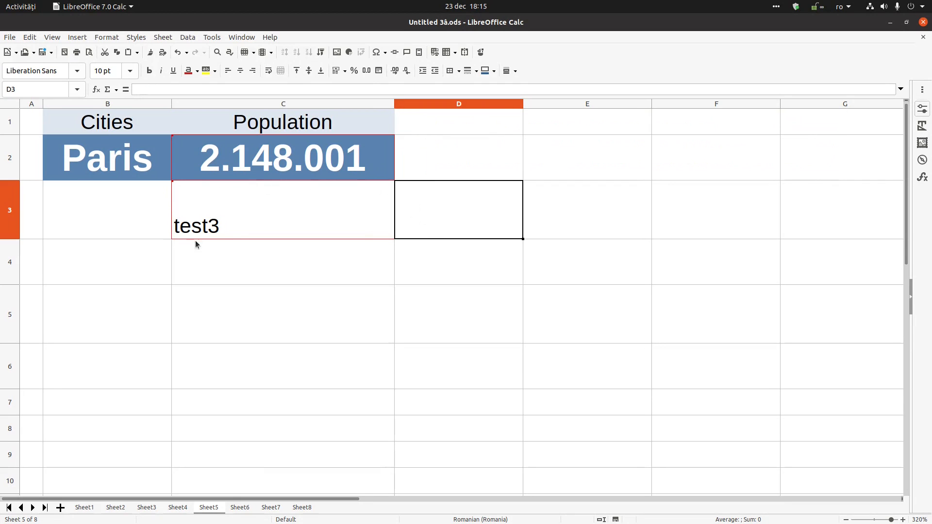
mouse_move(229, 229)
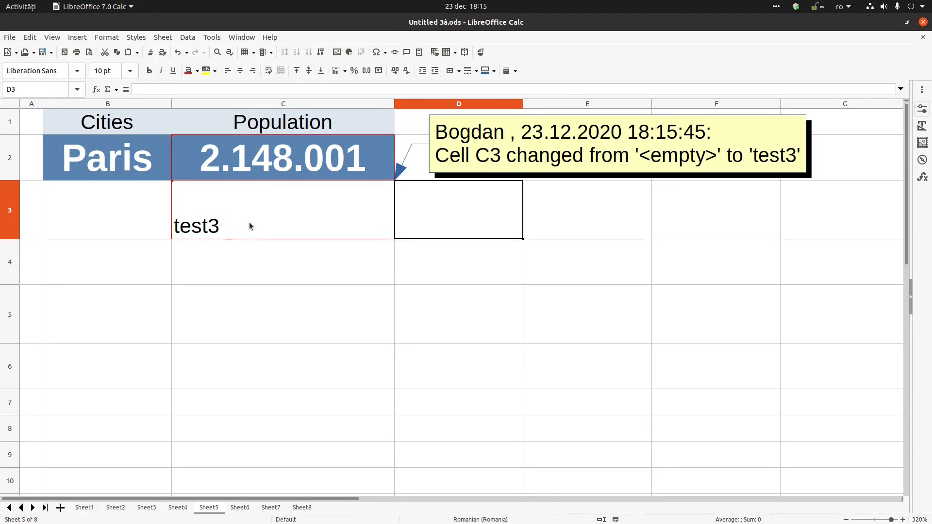
- Edit cell C3 from test3 to test4
double_click(247, 224)
key(BackSpace)
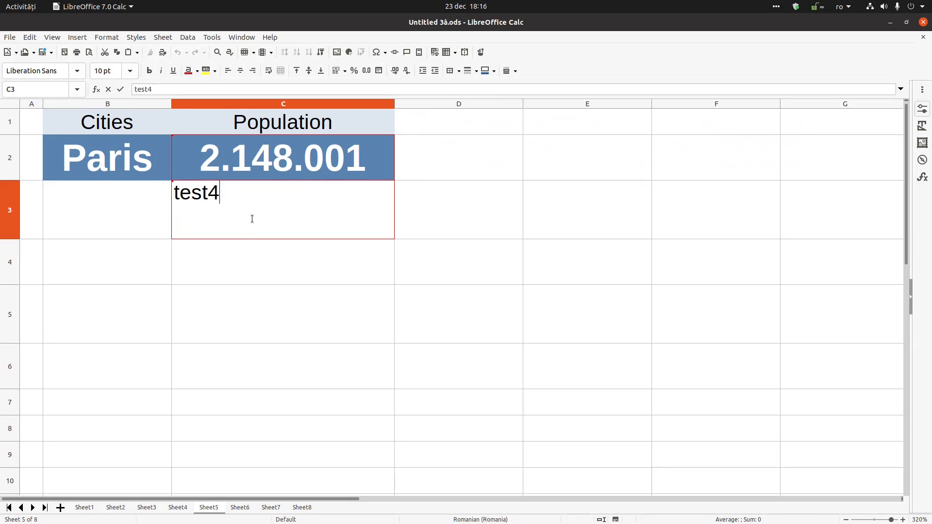
text(4)
key(Return)
click(315, 206)
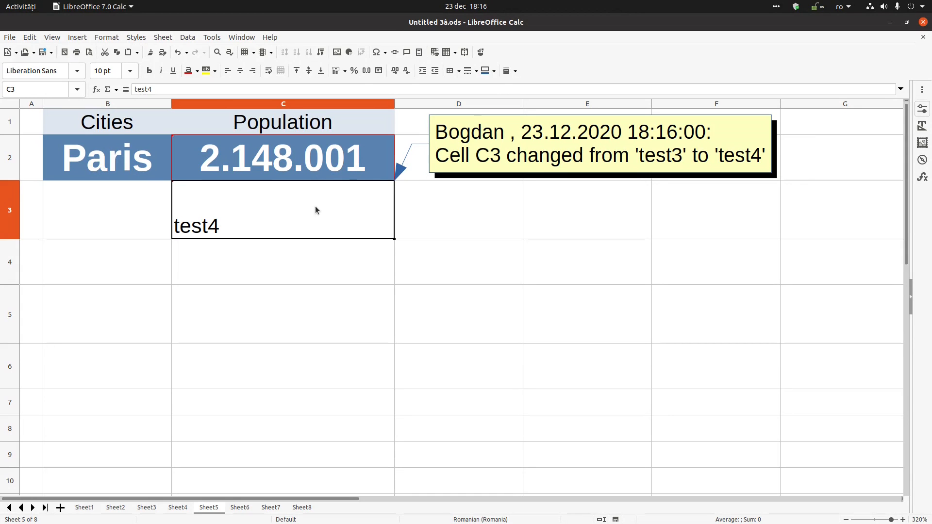
- Check the File > Versions list, which has no saved versions, and close it
click(9, 37)
mouse_move(35, 112)
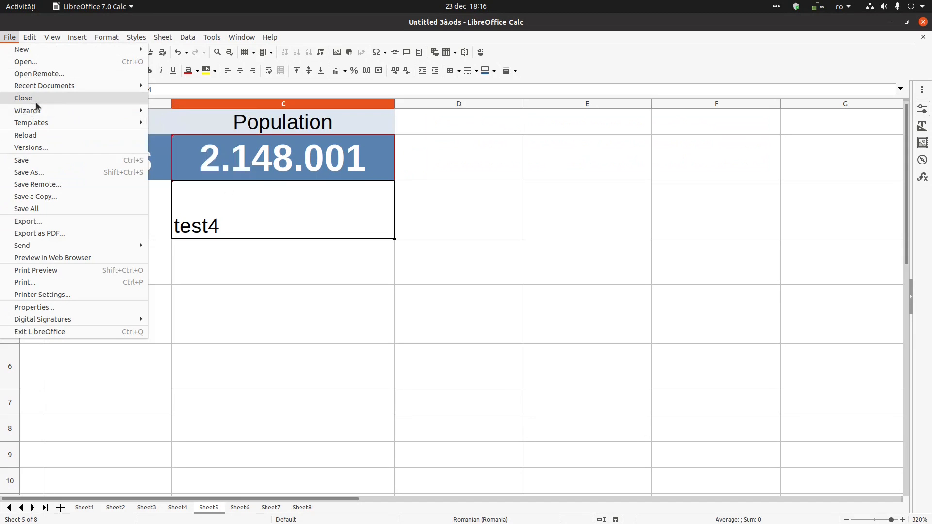
click(41, 147)
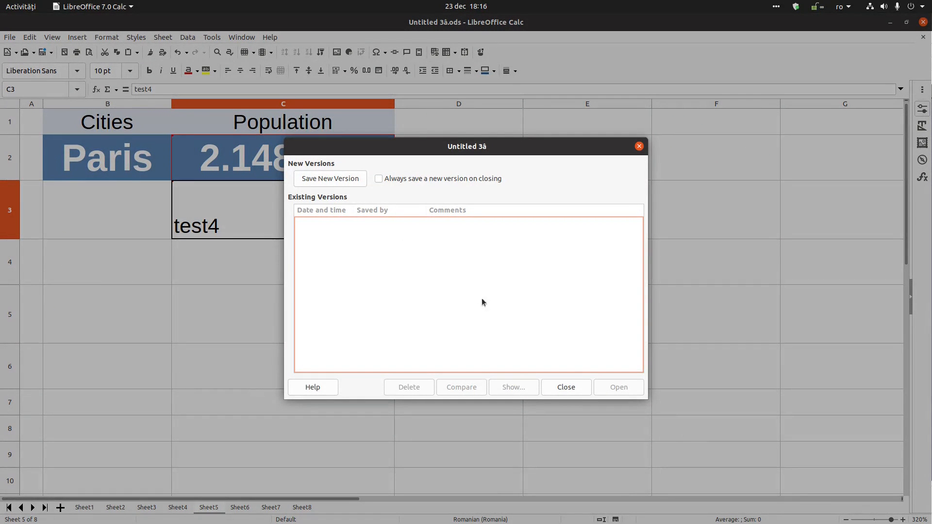
click(566, 387)
click(261, 204)
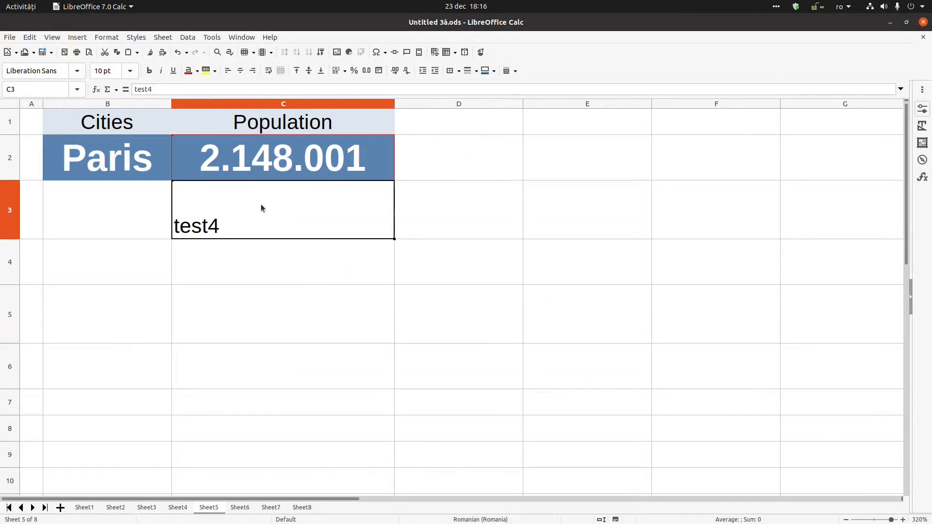
click(437, 169)
click(505, 205)
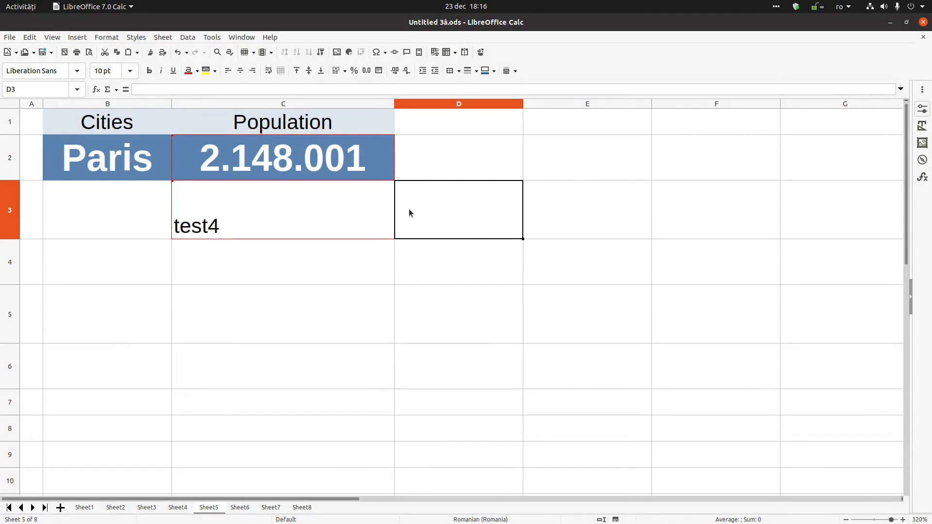
click(10, 37)
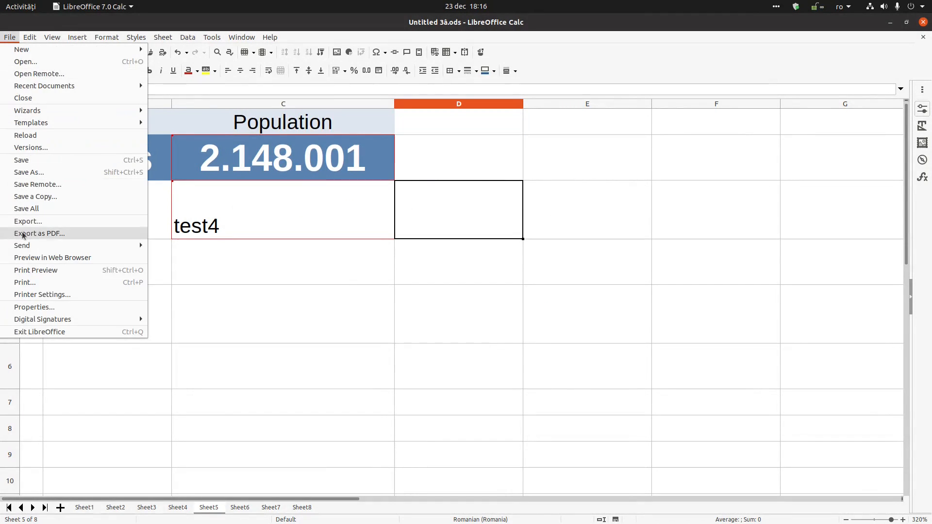
- Unprotect change recording with its password in the document's Security properties, leaving Record changes off
click(37, 306)
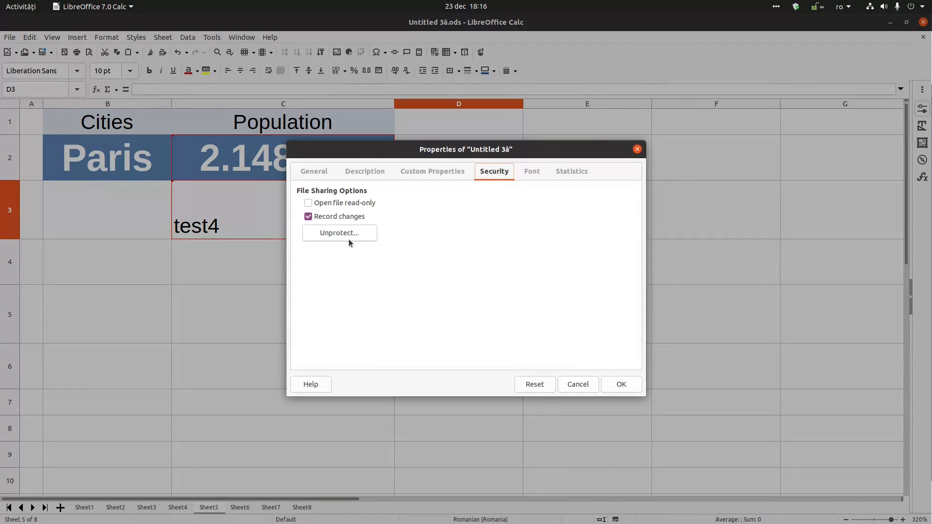
click(349, 233)
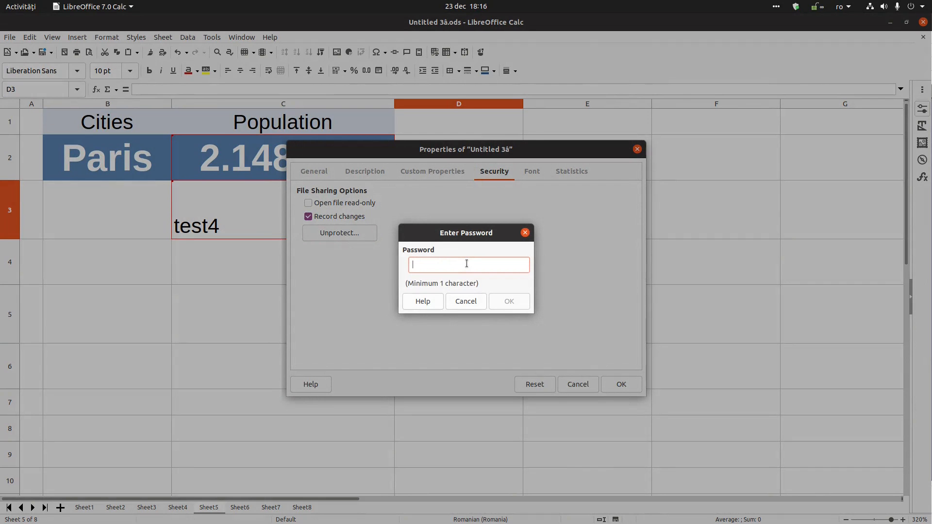
text(1234)
key(Return)
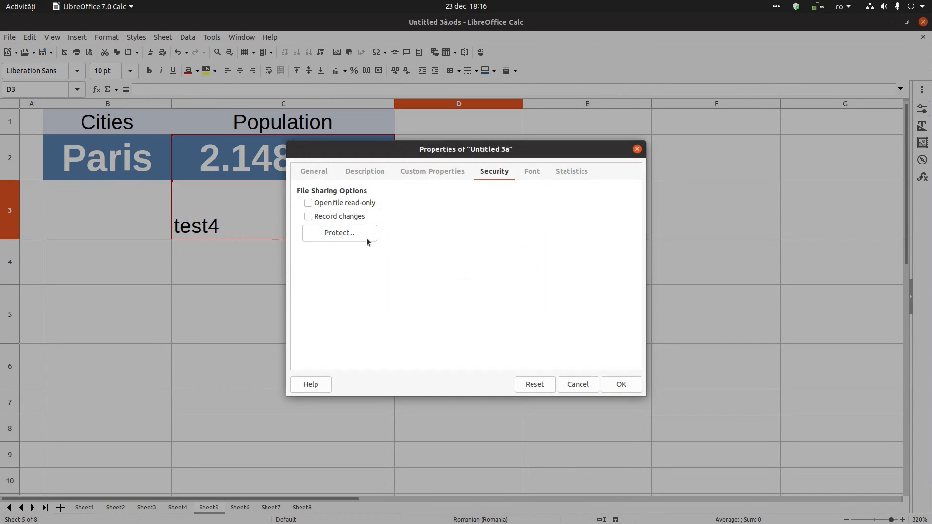
click(612, 383)
- Check cells D5, C3 and C2 to confirm test4 in C3 lost its change mark
click(478, 311)
click(252, 203)
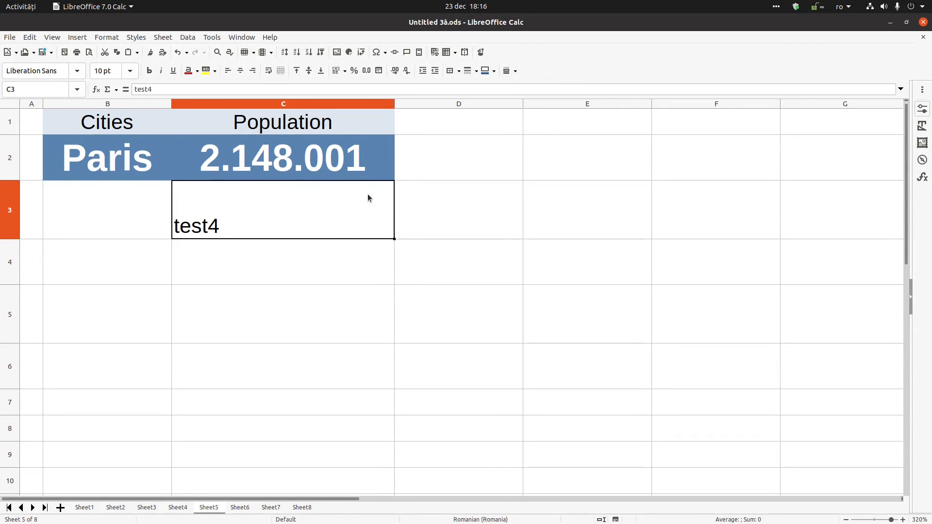
click(347, 164)
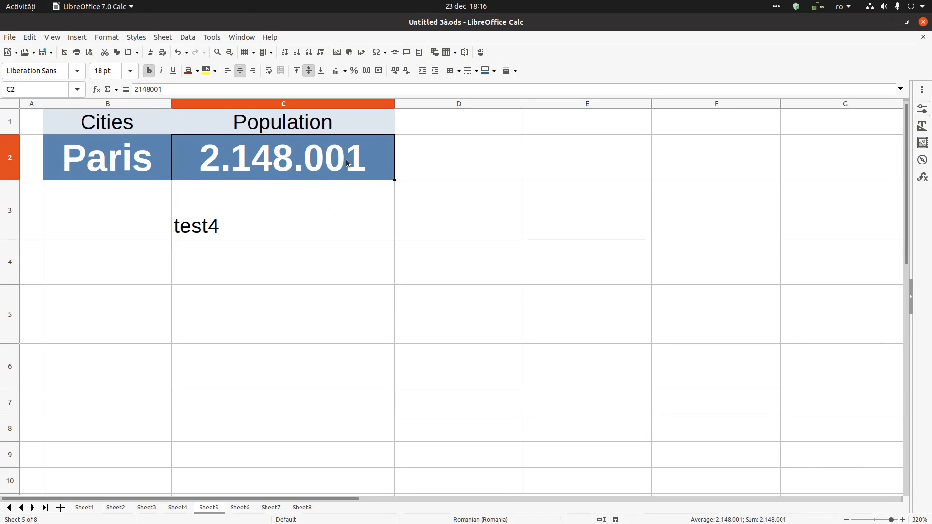
- Recheck the Security properties without changes, then show About LibreOffice with version 7.0.4.2
click(149, 164)
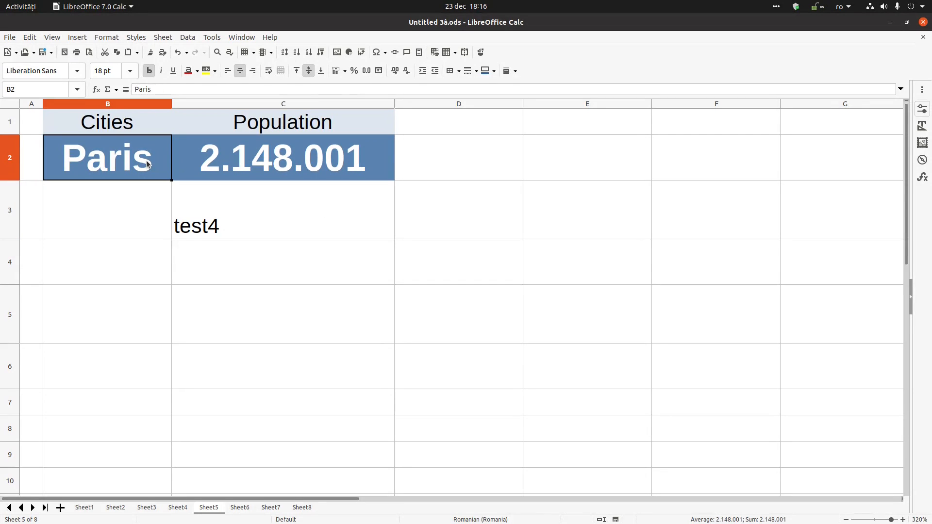
click(11, 39)
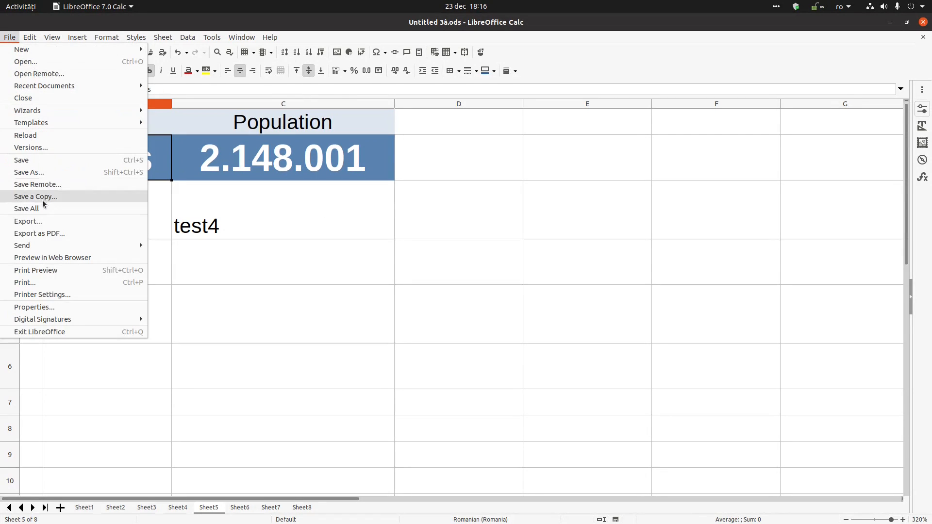
click(55, 307)
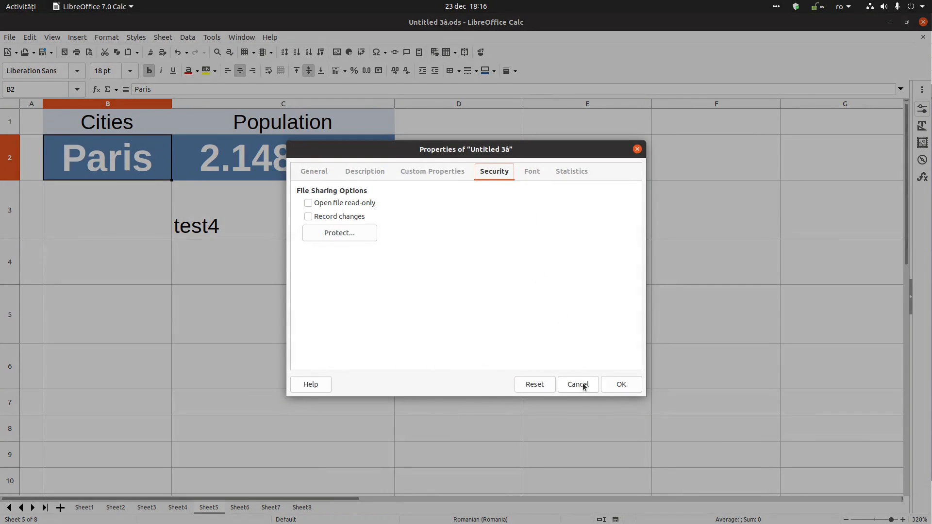
click(569, 383)
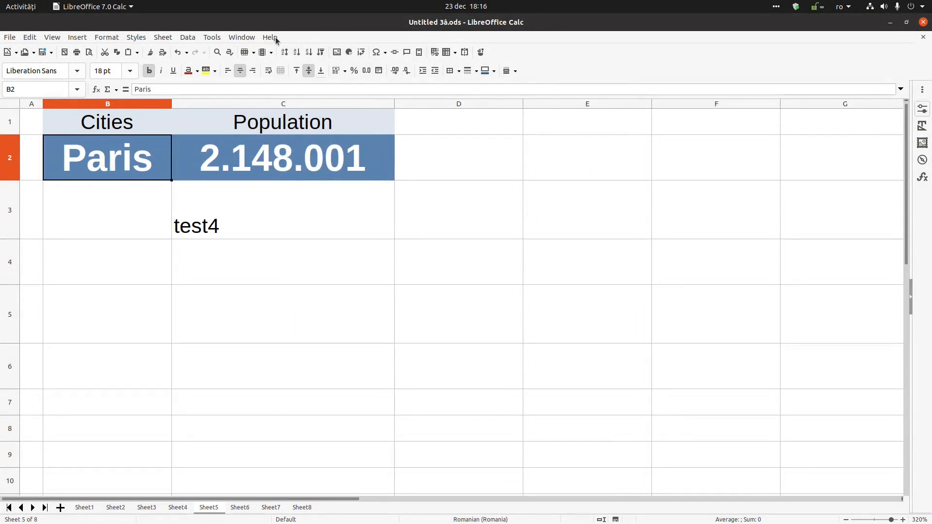
click(269, 37)
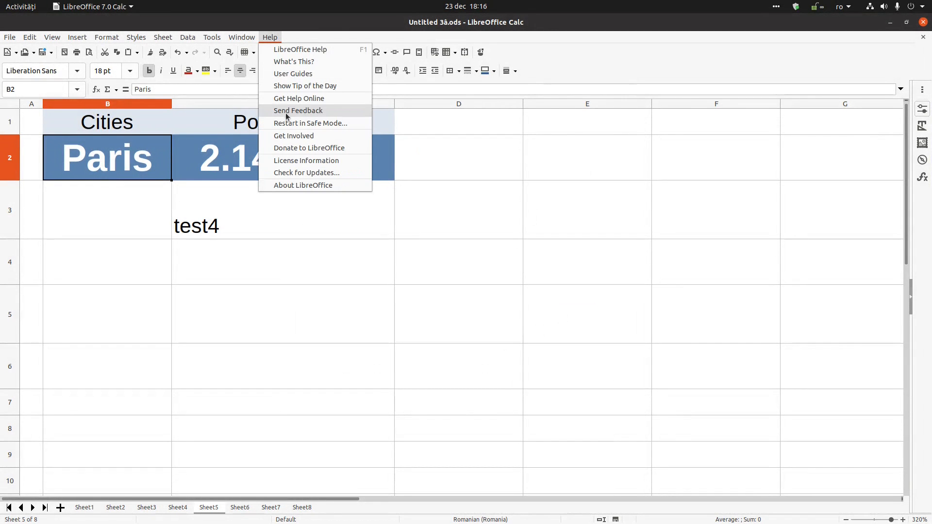
click(302, 184)
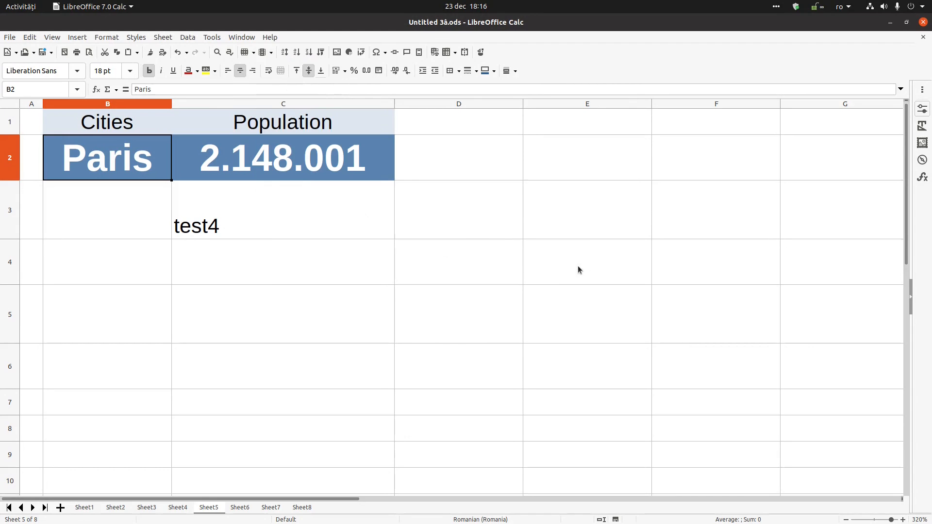